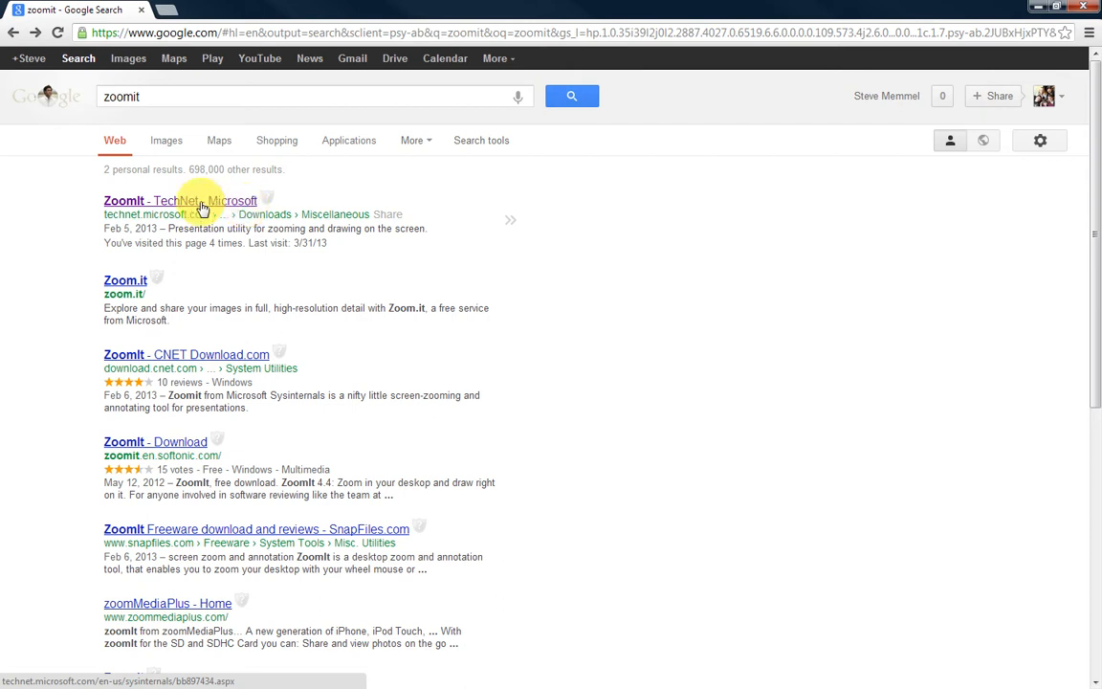
# Open the ZoomIt TechNet search result and magnify the download link beneath the page heading.
pyautogui.click(191, 205)
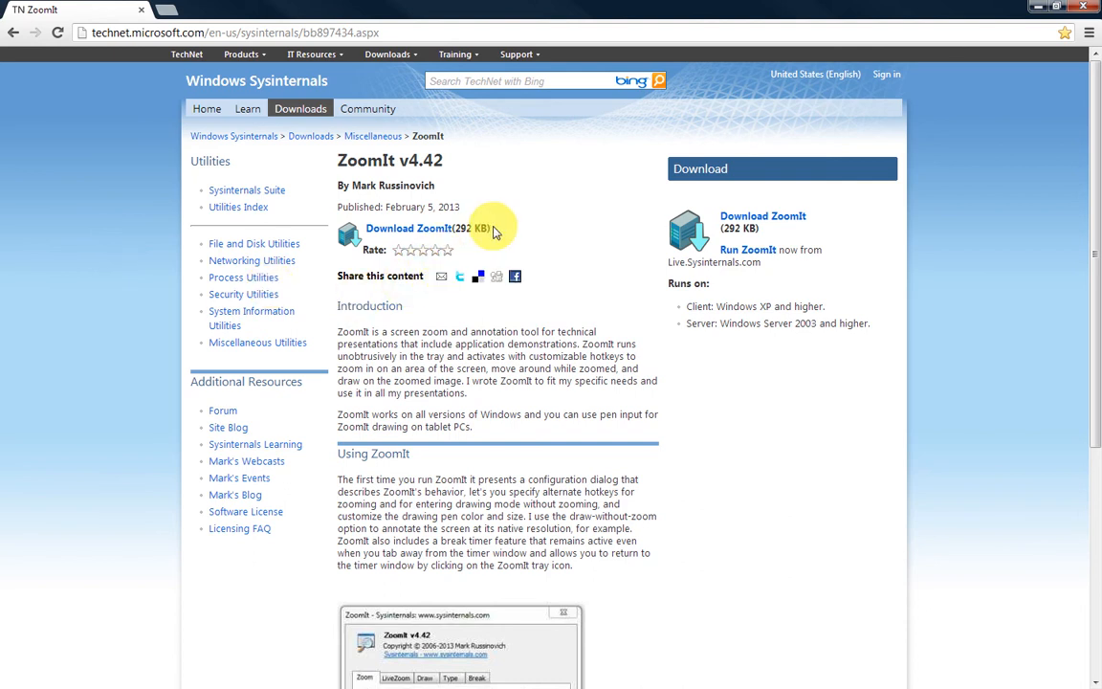
pyautogui.hotkey('ctrl', '1')
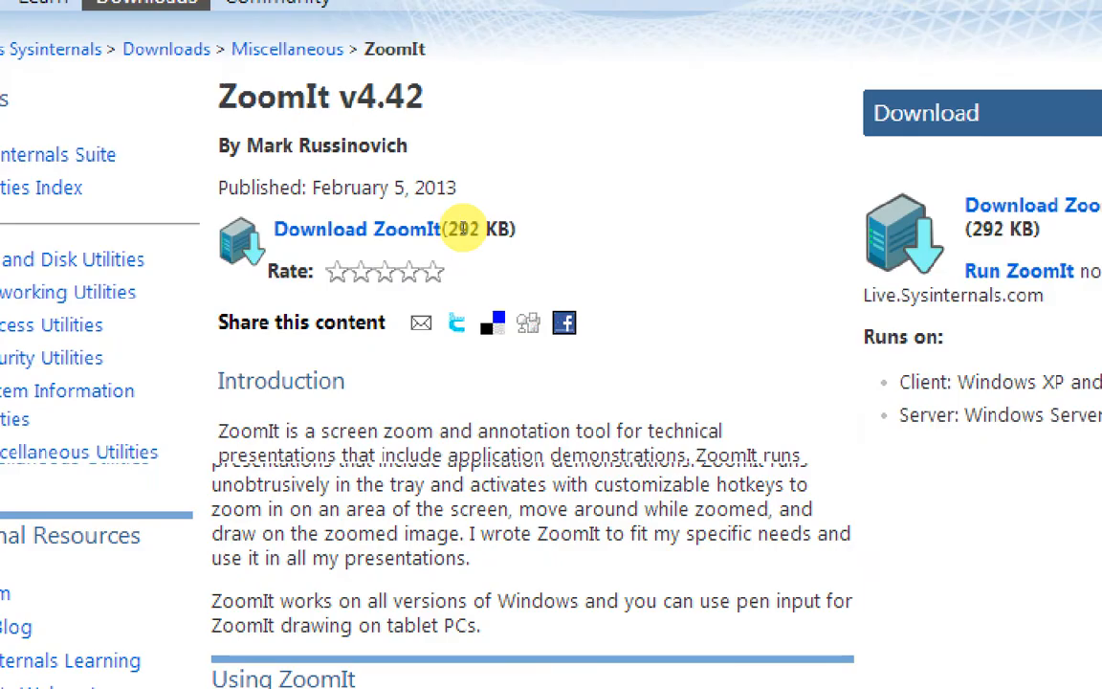
pyautogui.press('Escape')
# Magnify the ZoomIt download section below the configuration dialog image on the page.
pyautogui.scroll(-4, 504, 332)
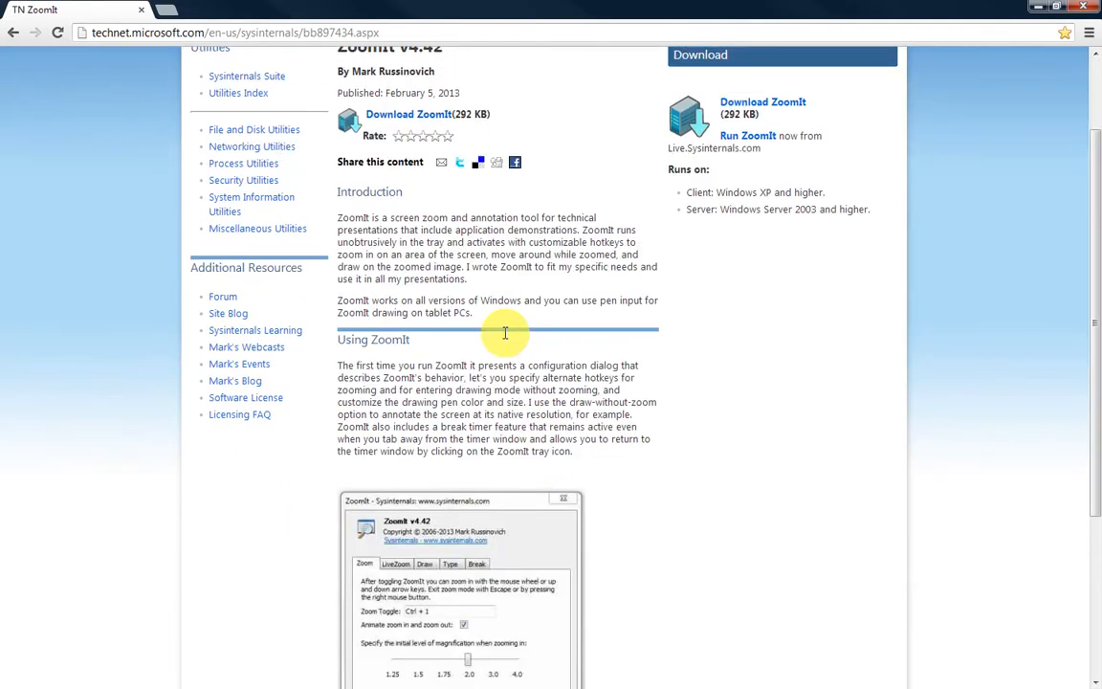
pyautogui.hotkey('ctrl', '1')
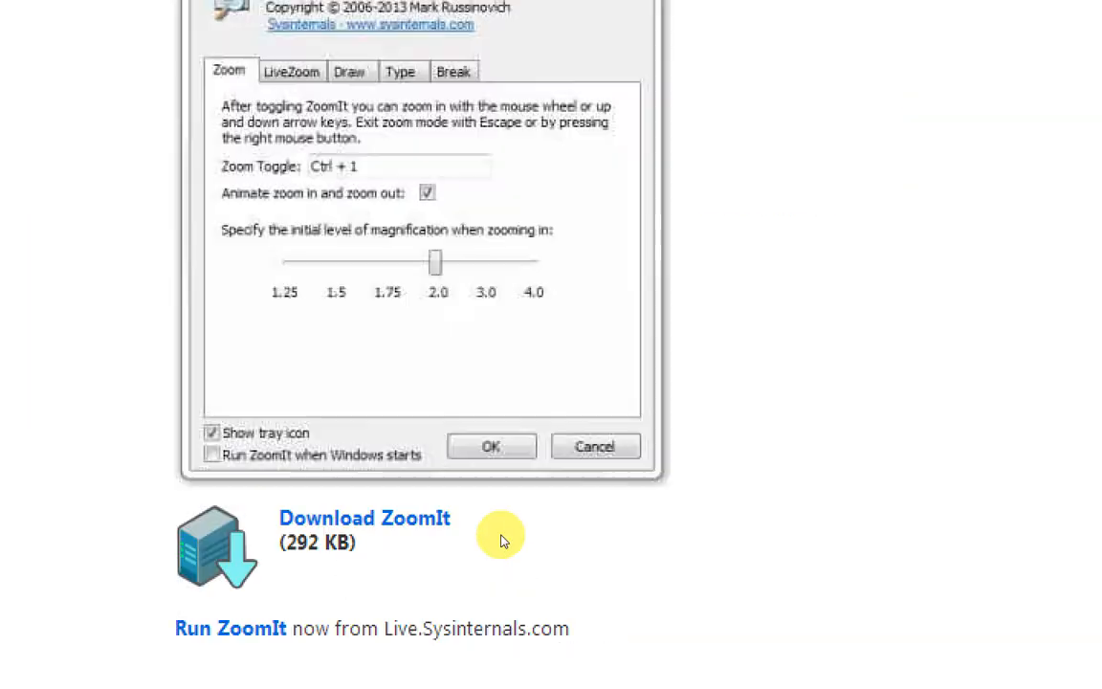
pyautogui.press('Escape')
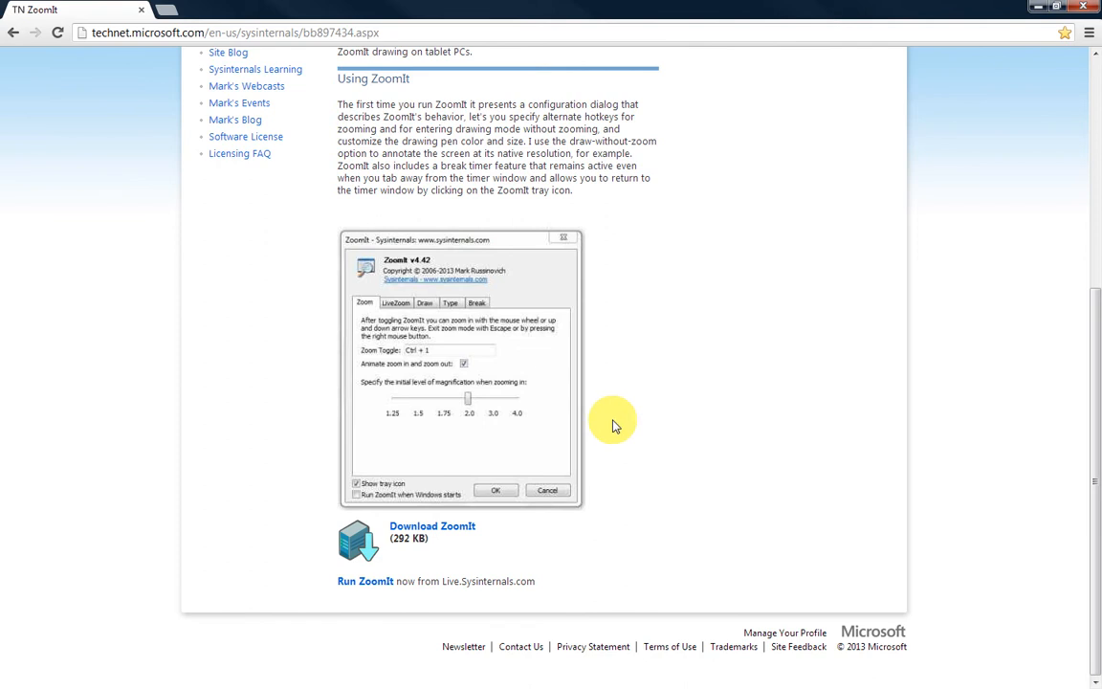
pyautogui.scroll(2, 614, 425)
pyautogui.scroll(1, 614, 426)
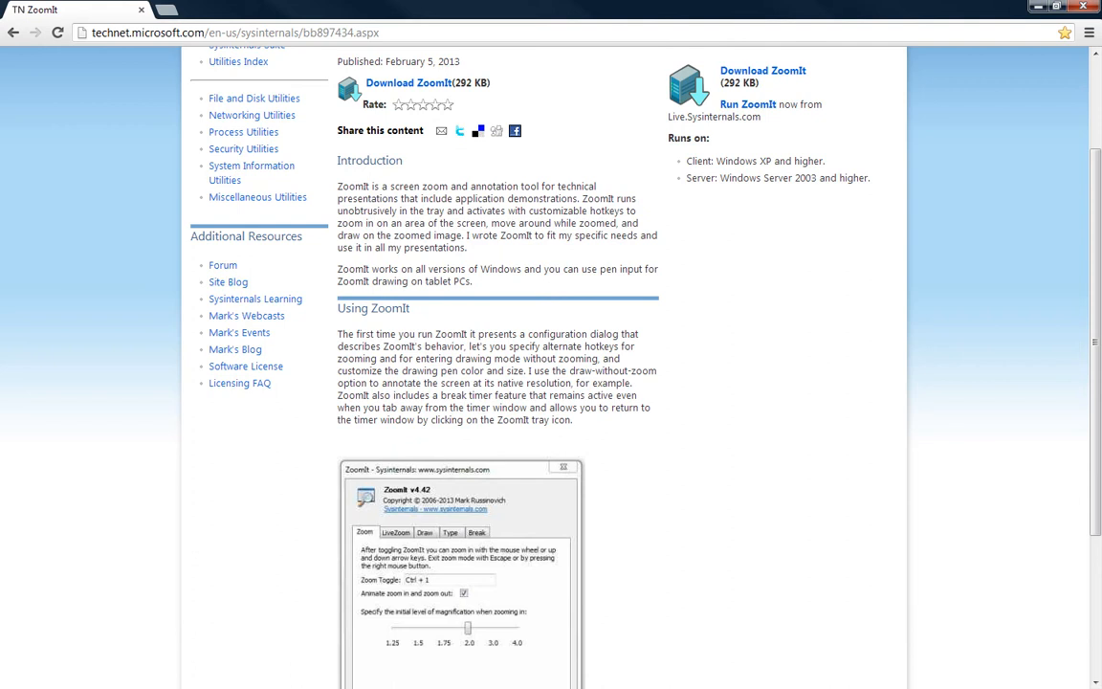
# Set ZoomIt's initial magnification to 1.25 and test zooming in and out on the page.
pyautogui.moveTo(2, 266); pyautogui.dragTo(99, 289)
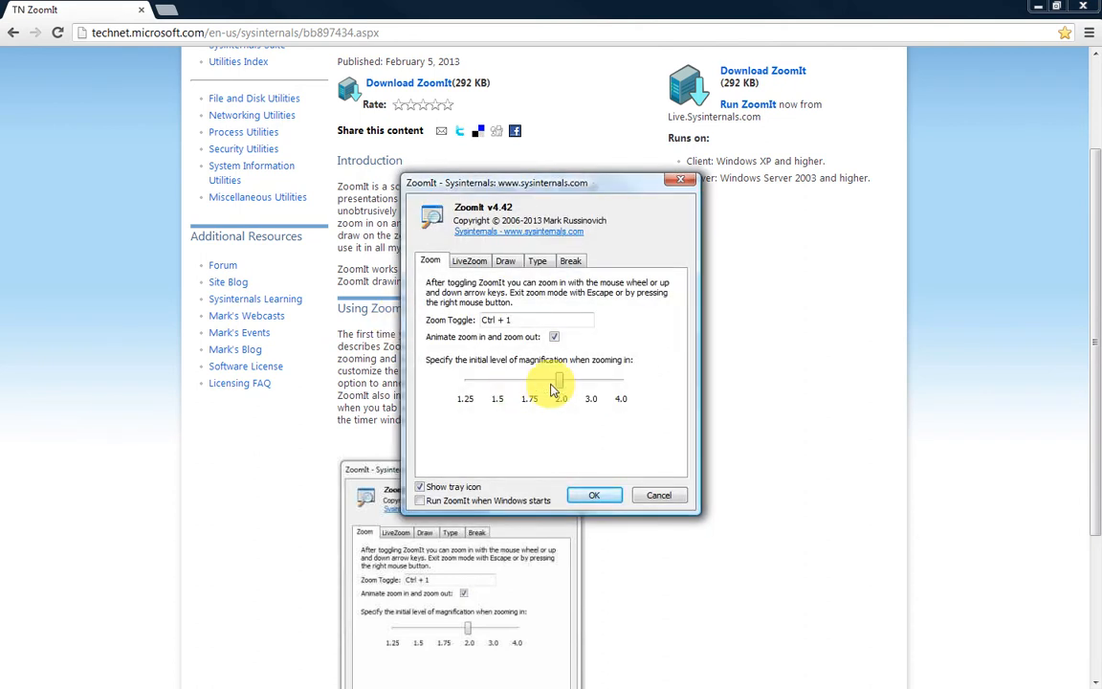
pyautogui.moveTo(553, 389); pyautogui.dragTo(464, 381)
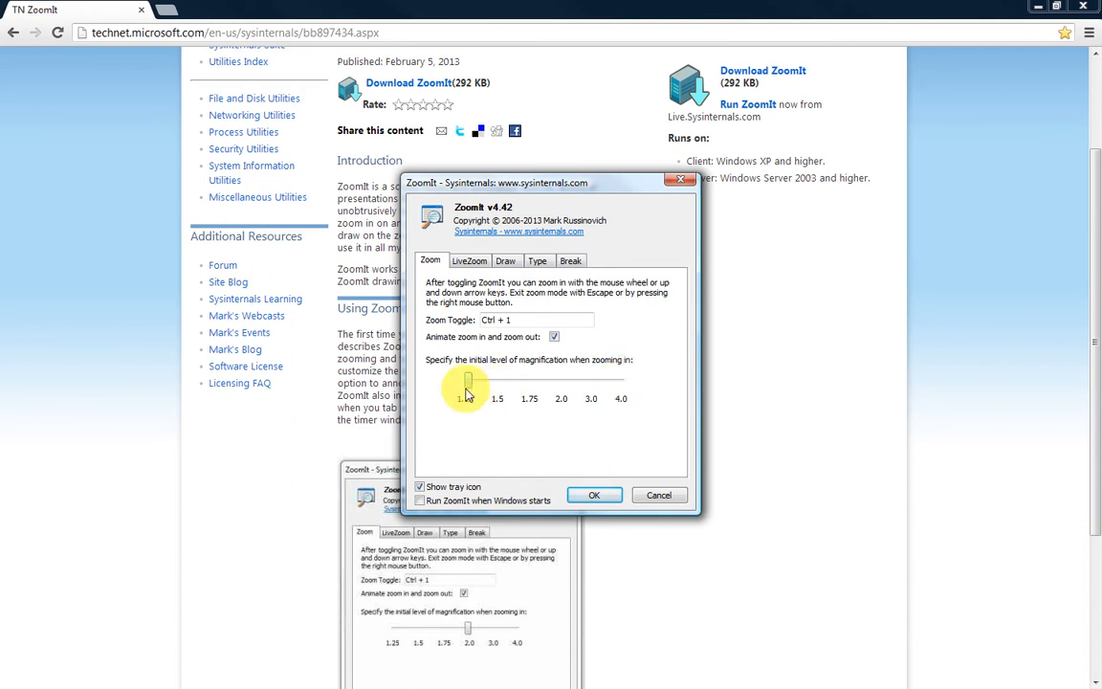
pyautogui.click(591, 490)
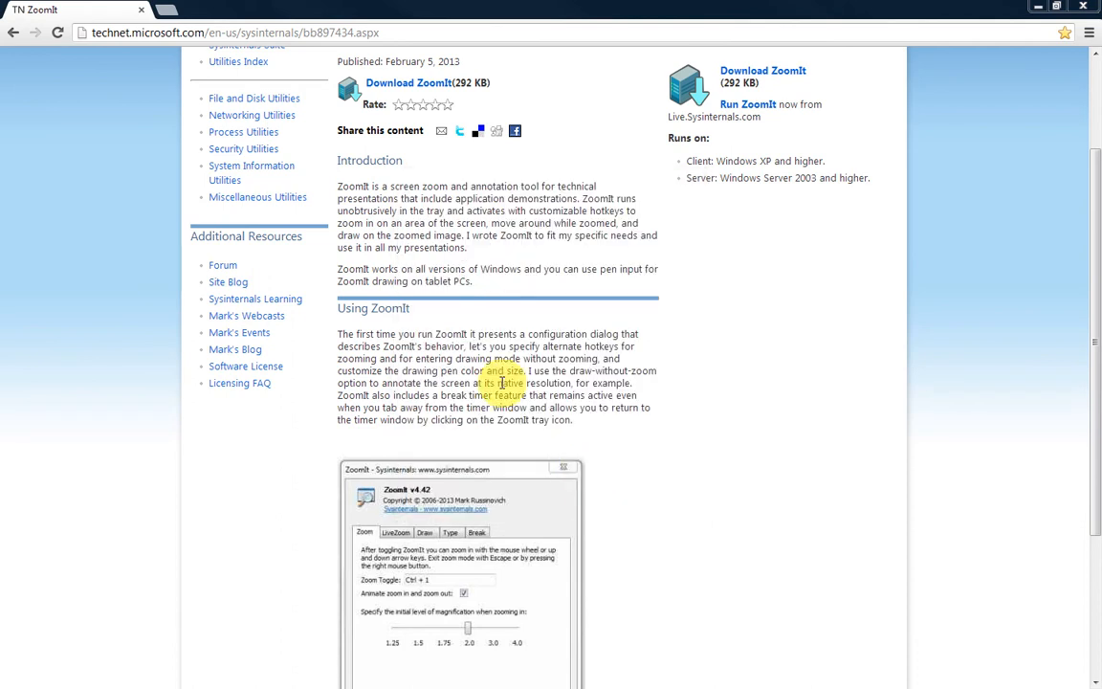
pyautogui.hotkey('ctrl', '1')
pyautogui.press('Escape')
pyautogui.hotkey('ctrl', '1')
pyautogui.press('Escape')
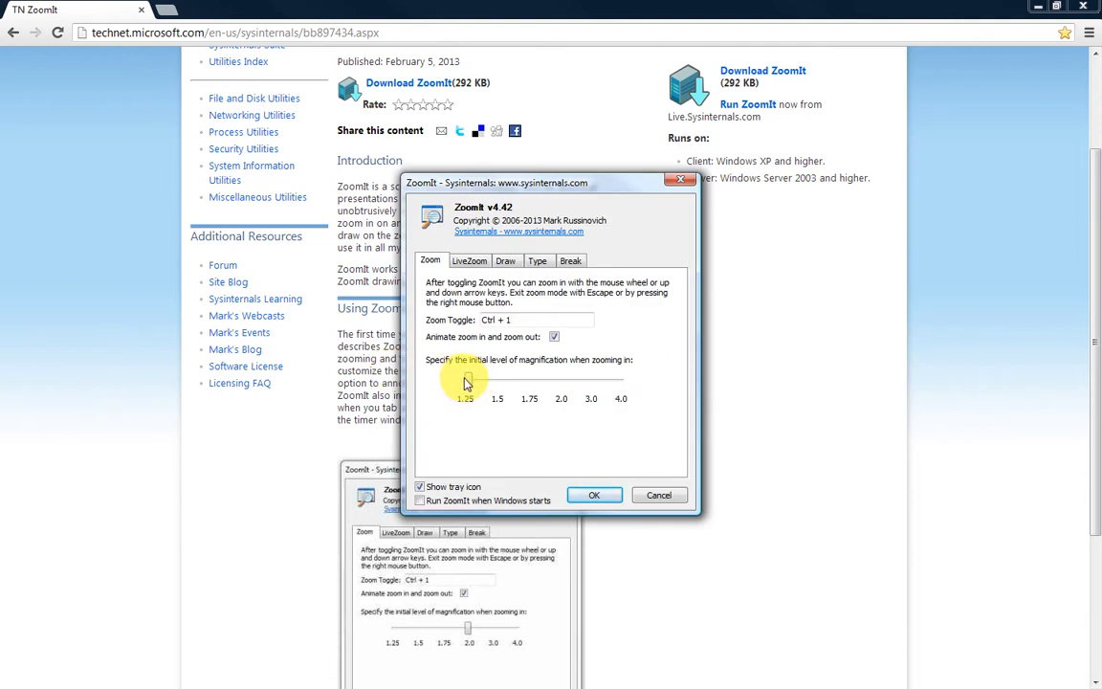
# Set ZoomIt's initial magnification to 4.0 and test zooming on the Using ZoomIt paragraph.
pyautogui.moveTo(469, 382); pyautogui.dragTo(633, 387)
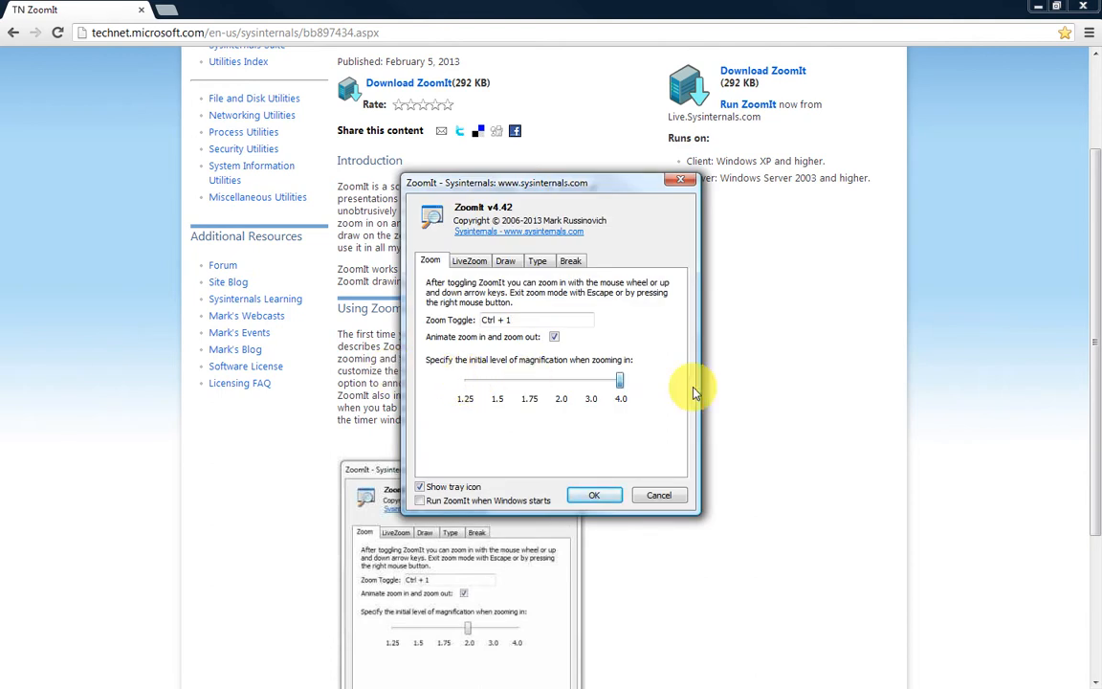
pyautogui.click(606, 493)
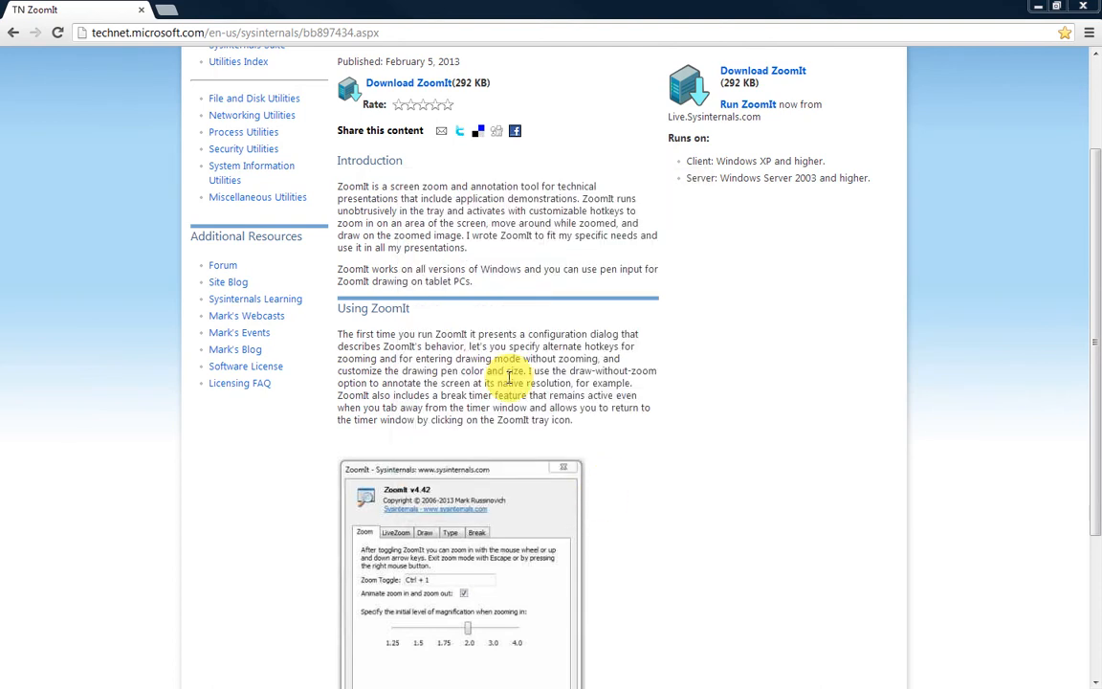
pyautogui.hotkey('ctrl', '1')
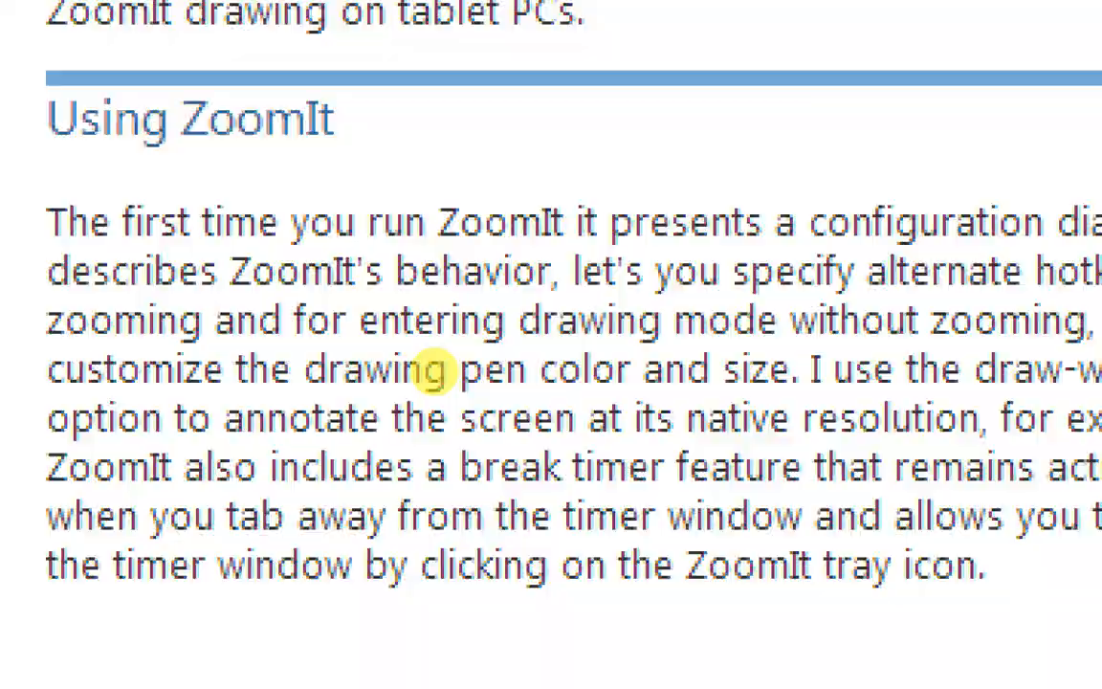
pyautogui.press('Escape')
pyautogui.hotkey('ctrl', '1')
pyautogui.press('Escape')
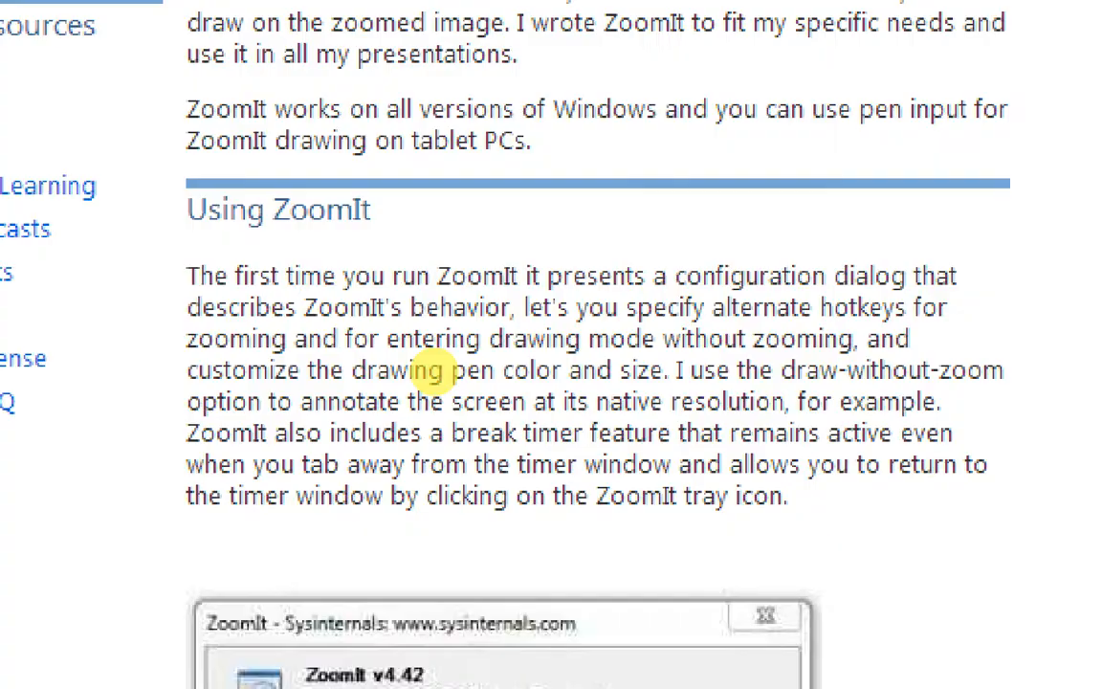
pyautogui.hotkey('ctrl', '1')
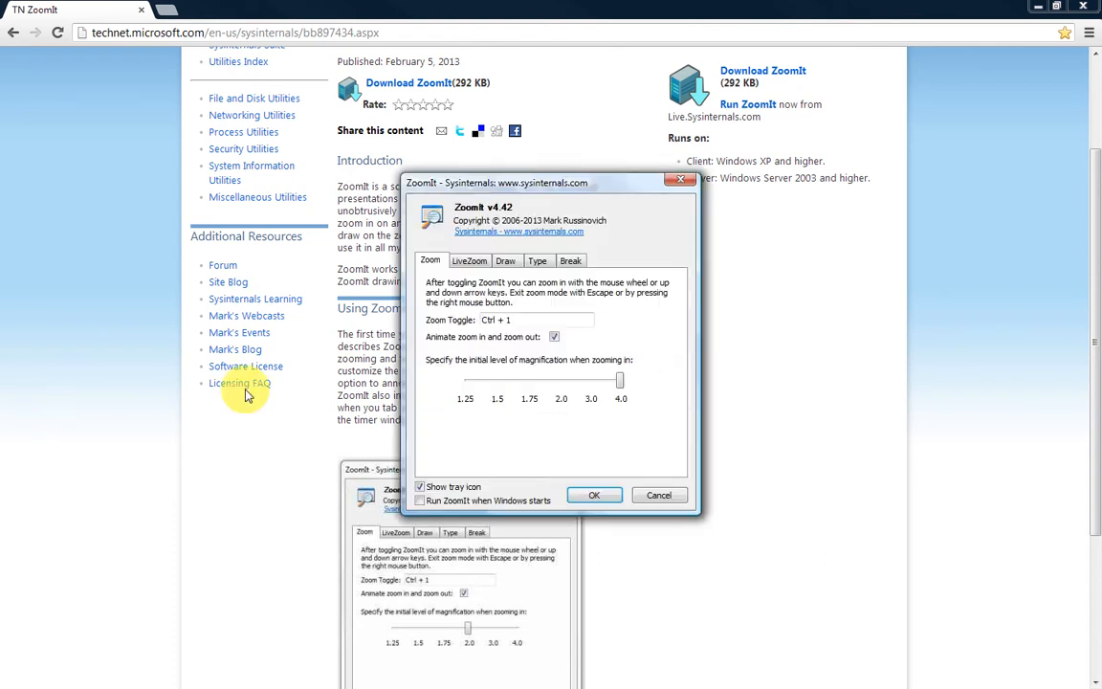
# Set the initial magnification to 2.0, and try Shift + R as the zoom toggle before restoring Ctrl + 1.
pyautogui.moveTo(621, 383); pyautogui.dragTo(561, 386)
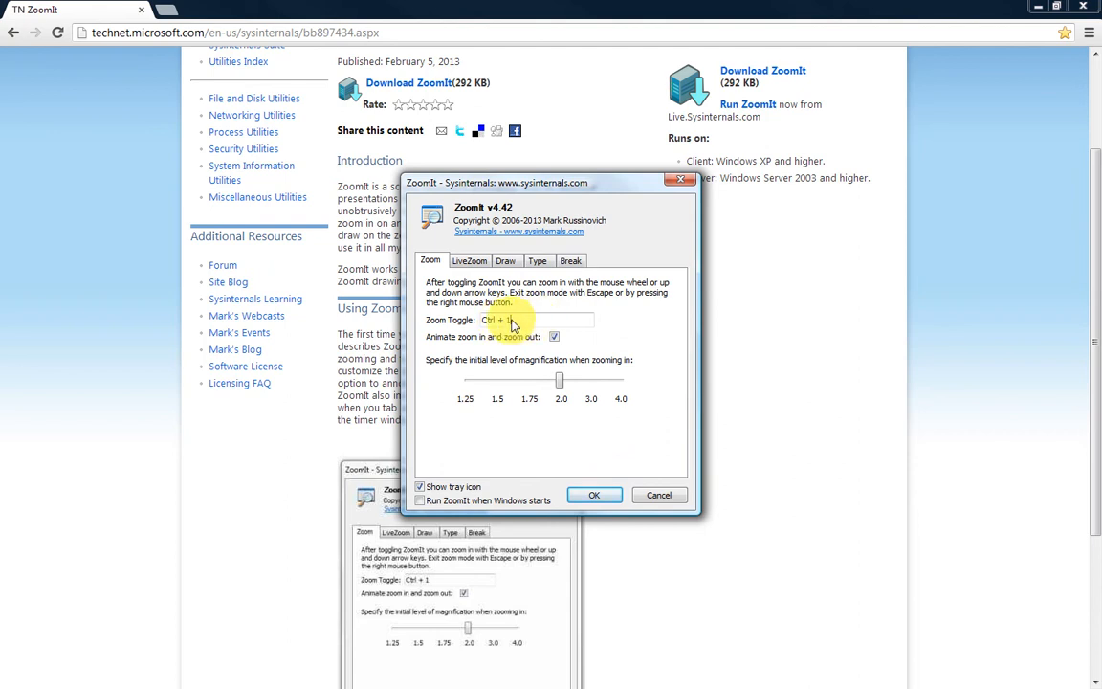
pyautogui.press('shift')
pyautogui.hotkey('shift', 'r')
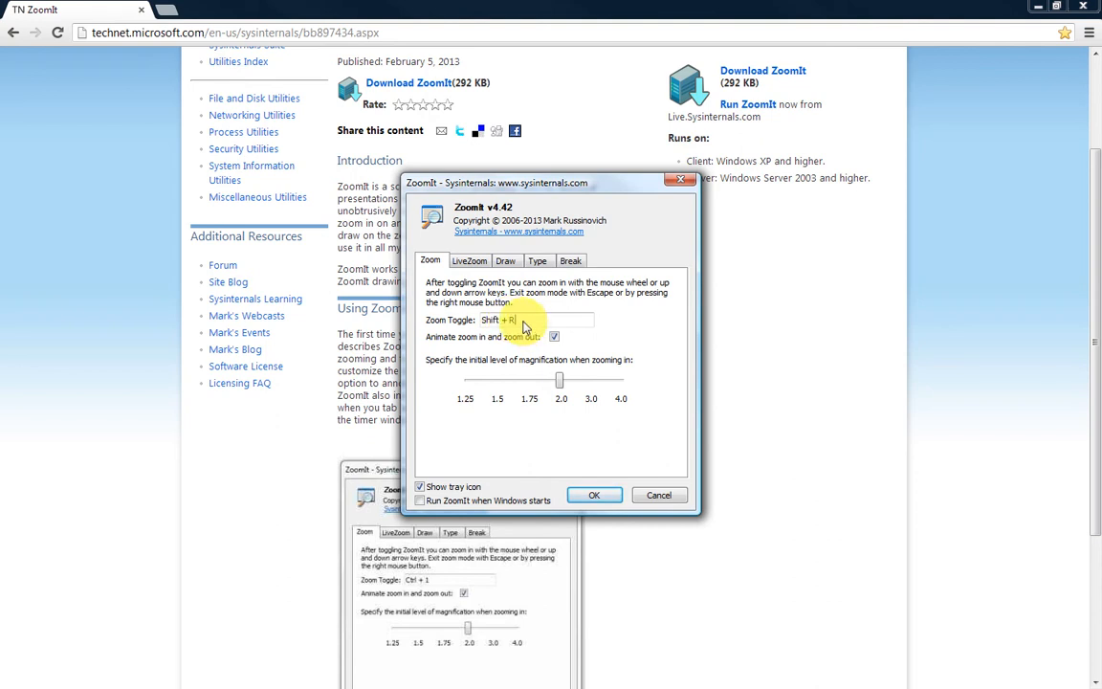
pyautogui.press('ctrl')
pyautogui.hotkey('ctrl', '1')
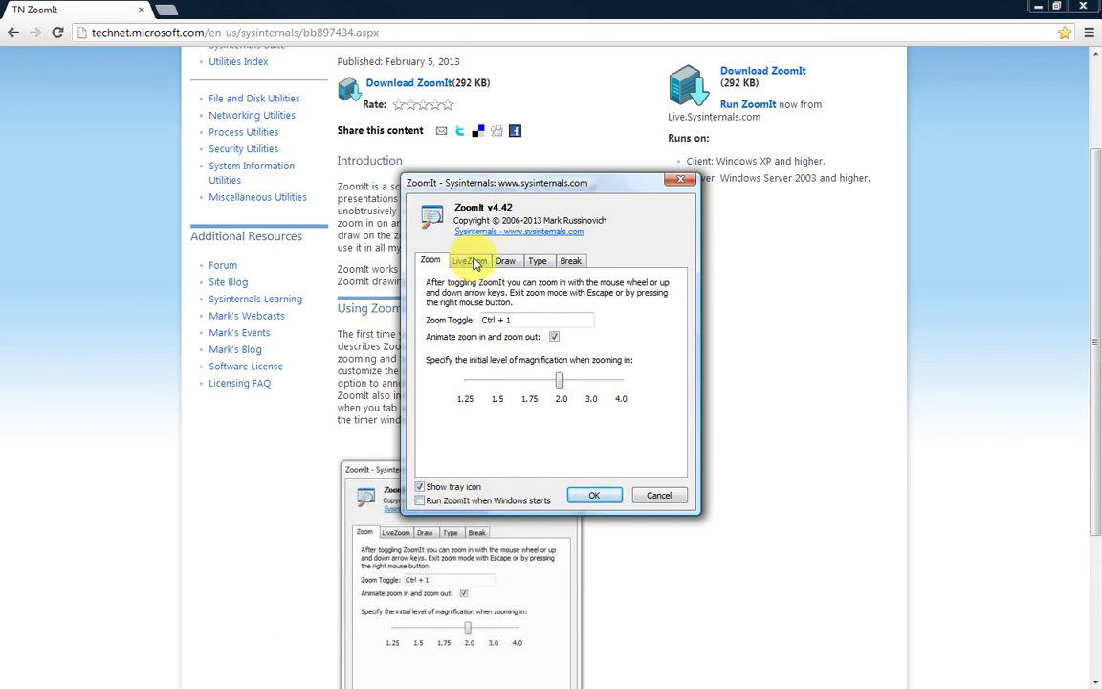
# Review the LiveZoom settings and close the ZoomIt options without saving.
pyautogui.click(468, 262)
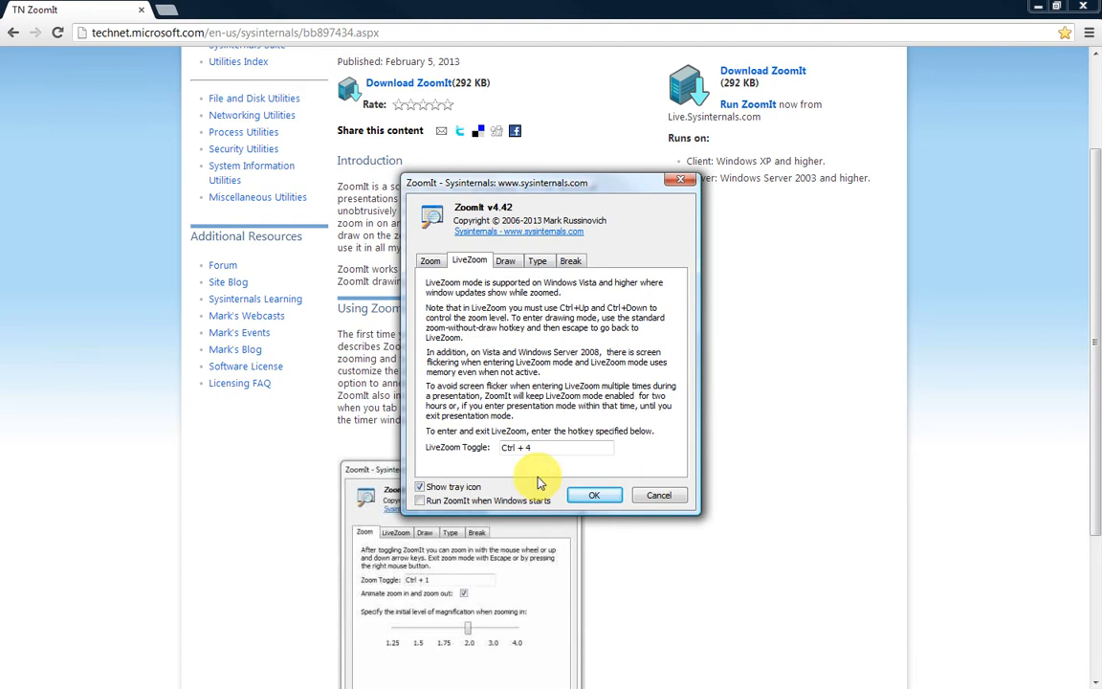
pyautogui.click(662, 496)
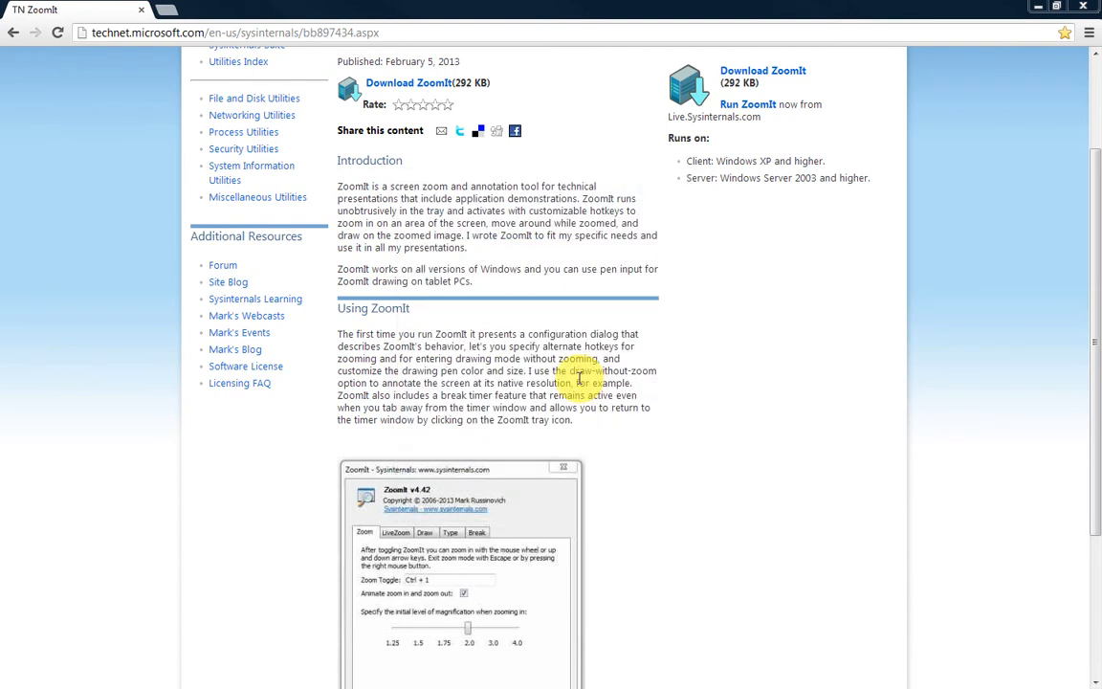
# Test the zoom on the page's dialog image and set ZoomIt's initial magnification to 2.0.
pyautogui.hotkey('ctrl', '1')
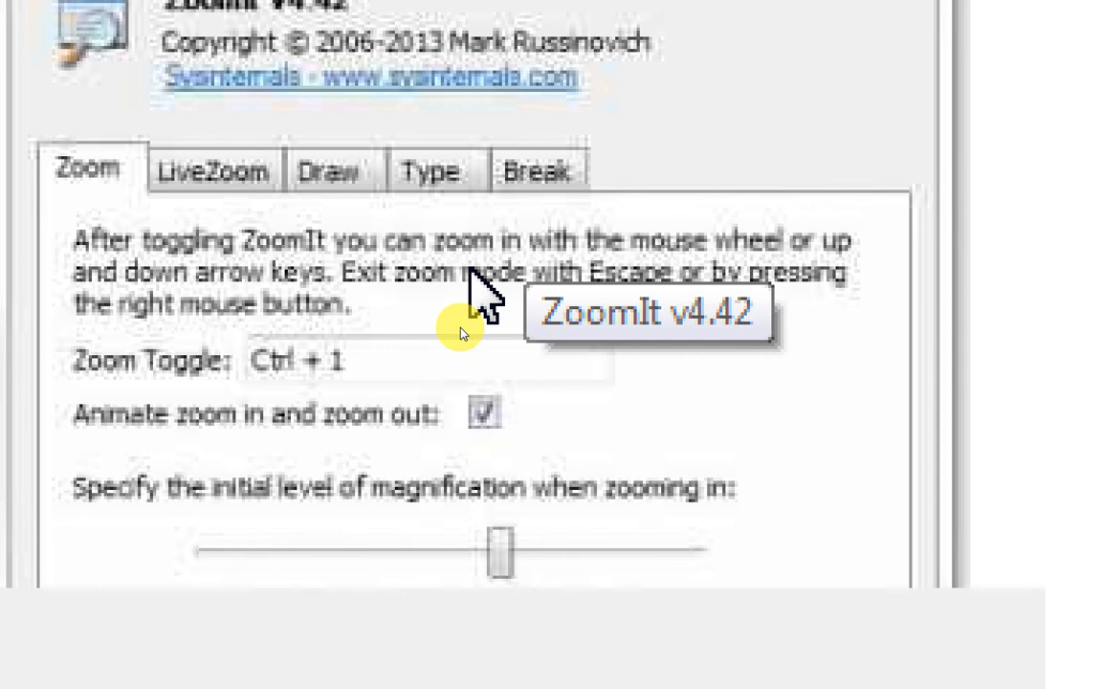
pyautogui.press('Escape')
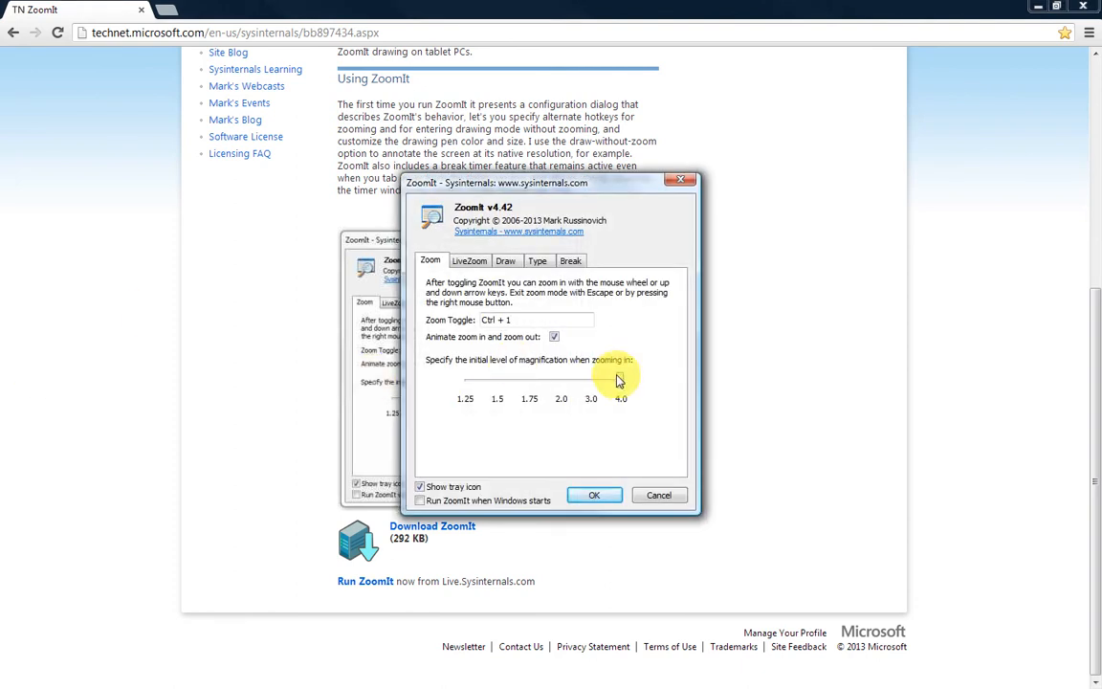
pyautogui.moveTo(619, 380); pyautogui.dragTo(559, 381)
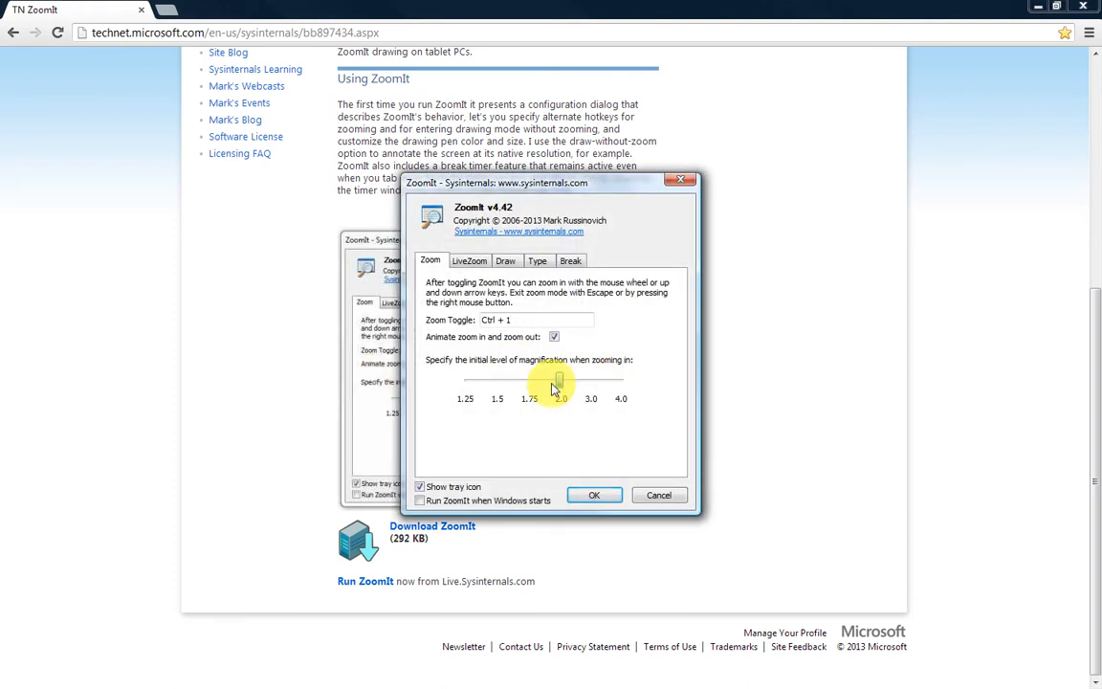
pyautogui.click(593, 497)
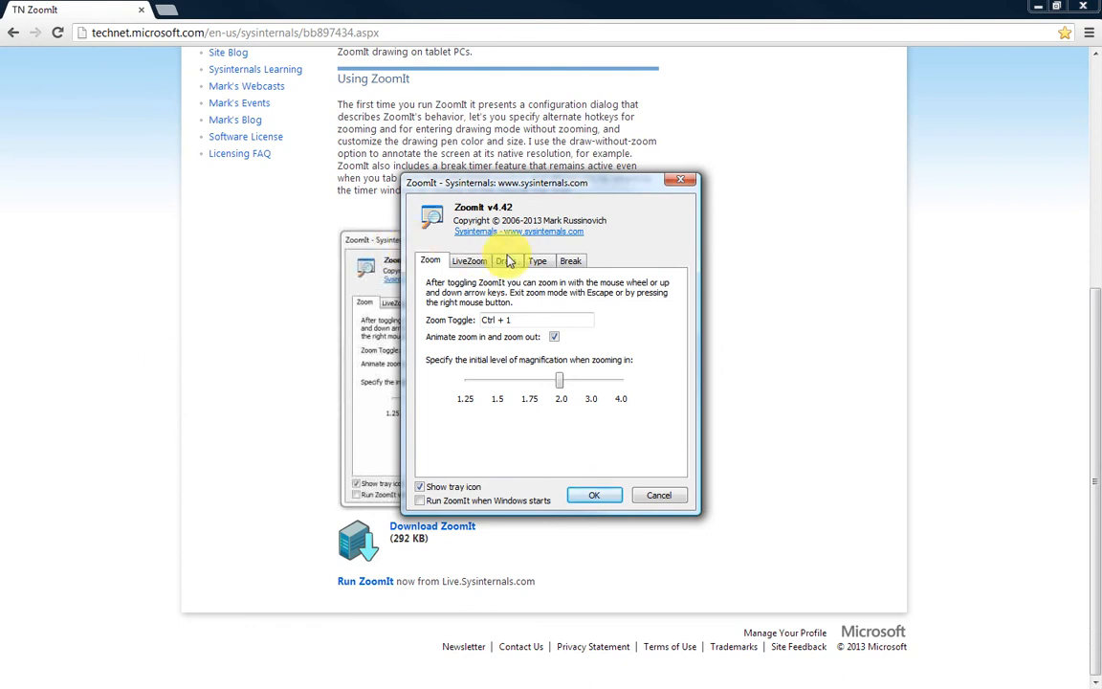
# Review ZoomIt's Draw, Type and Break options, including the available text fonts, and close the dialog.
pyautogui.click(505, 261)
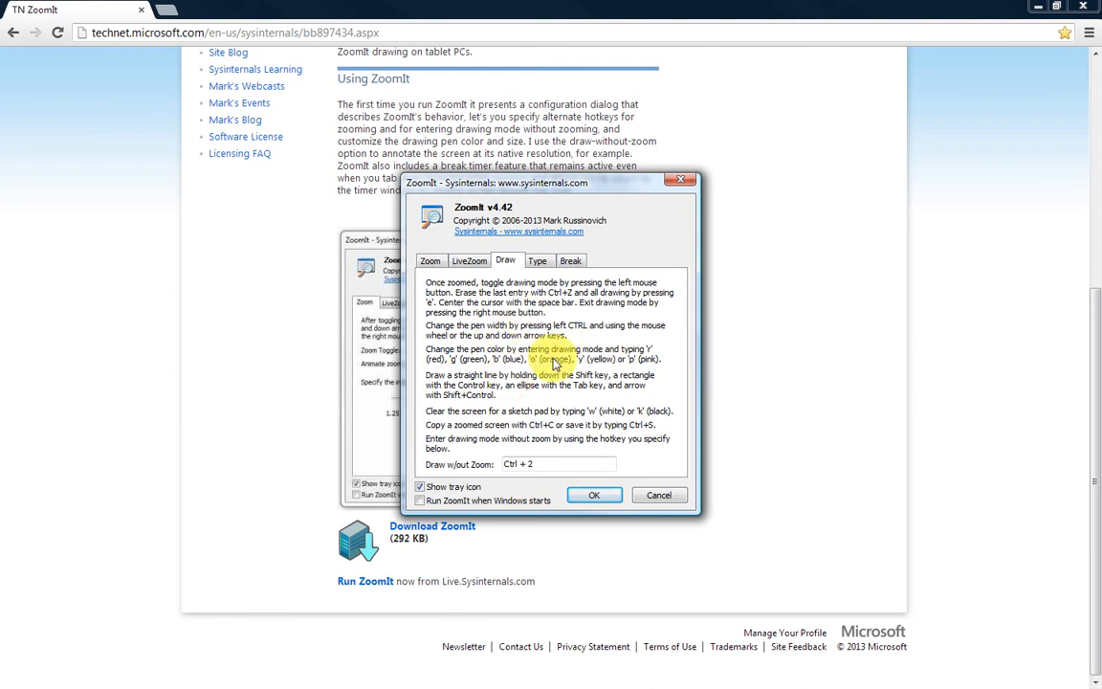
pyautogui.click(539, 262)
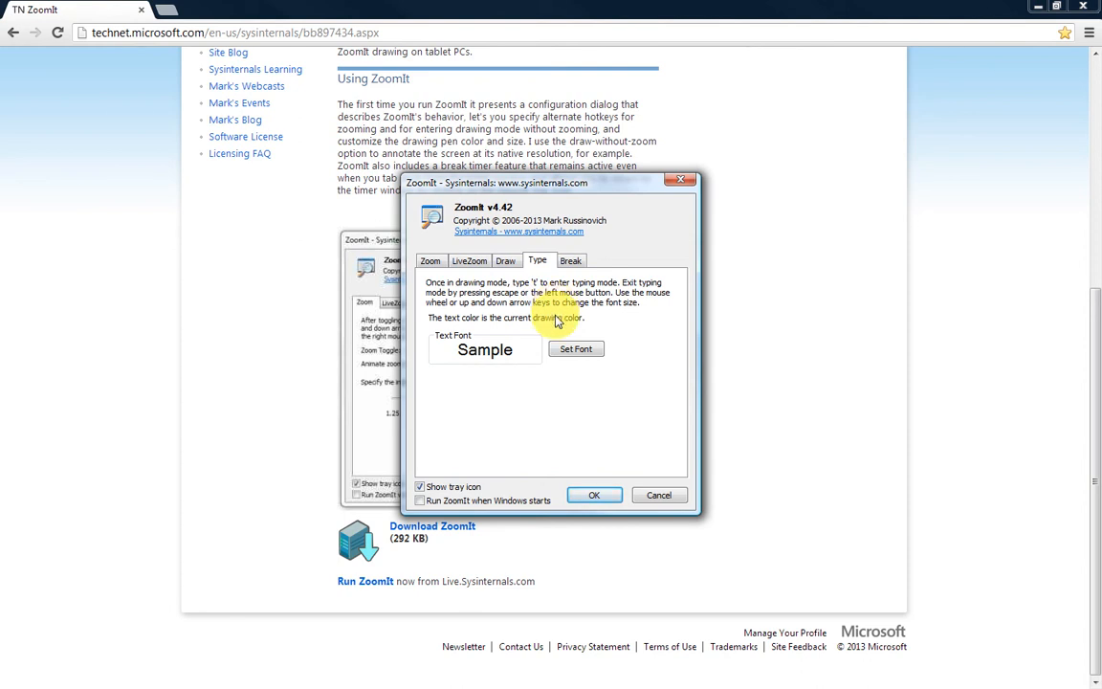
pyautogui.click(572, 351)
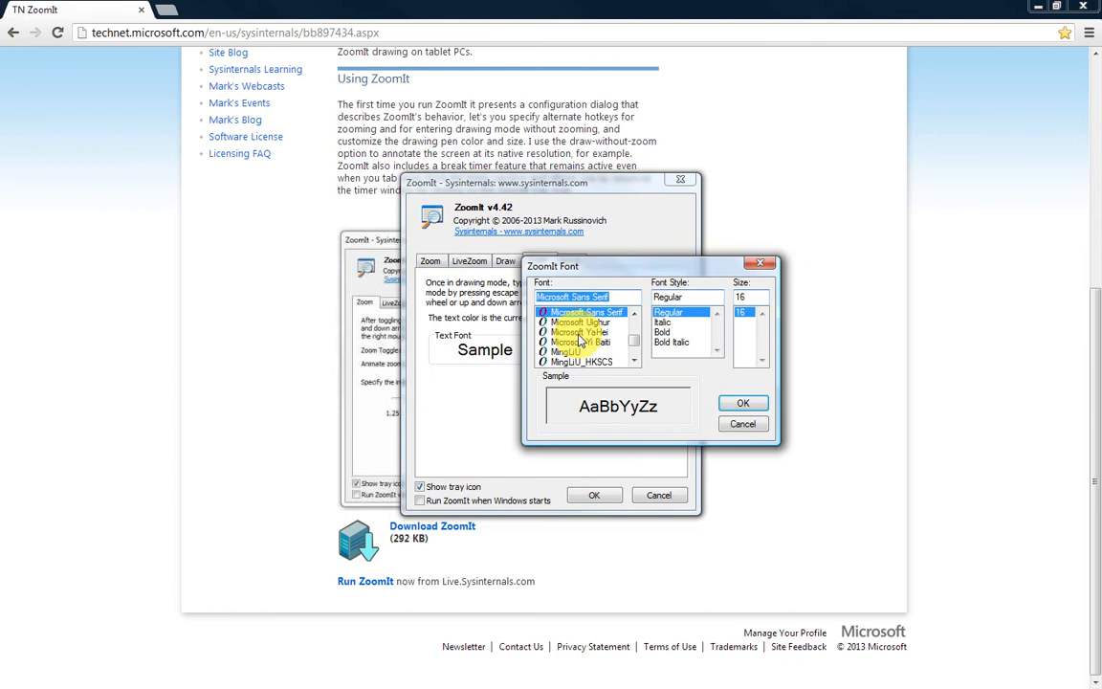
pyautogui.moveTo(638, 352)
pyautogui.mouseDown()
pyautogui.moveTo(634, 325)
pyautogui.moveTo(638, 358)
pyautogui.moveTo(636, 335)
pyautogui.mouseUp()
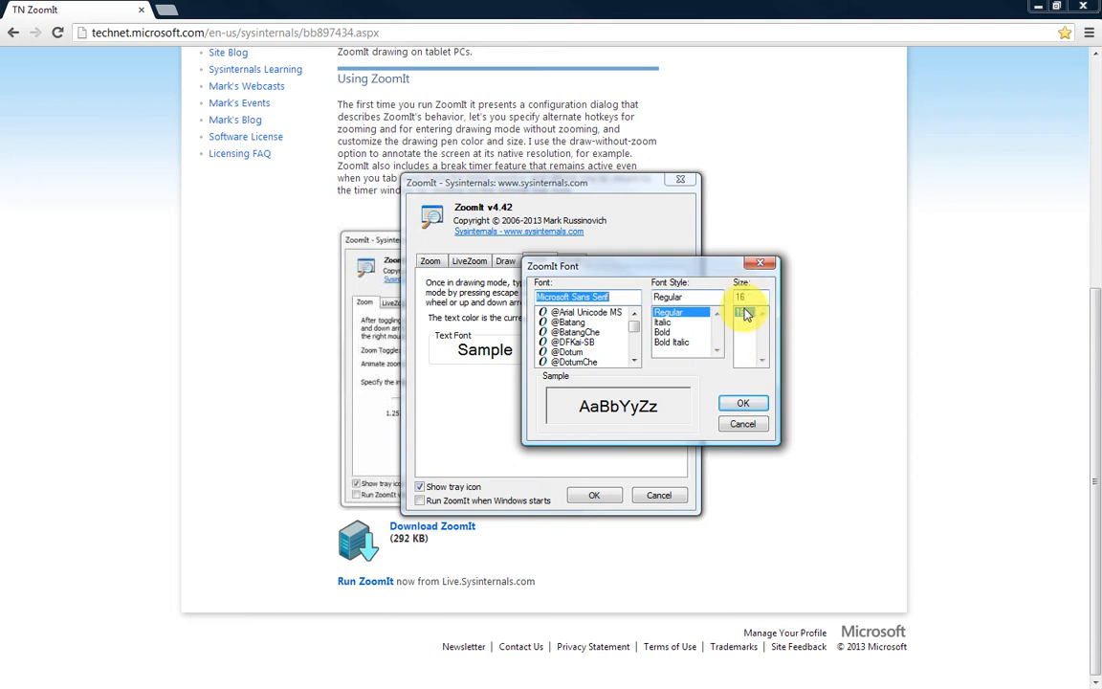
pyautogui.click(738, 402)
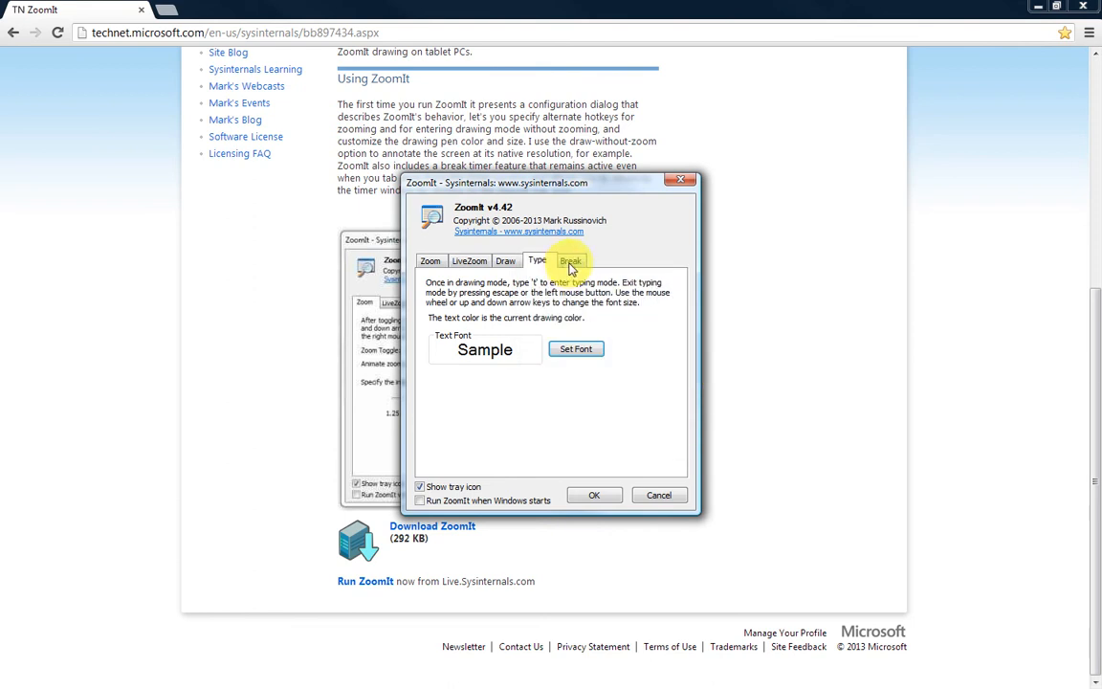
pyautogui.click(570, 260)
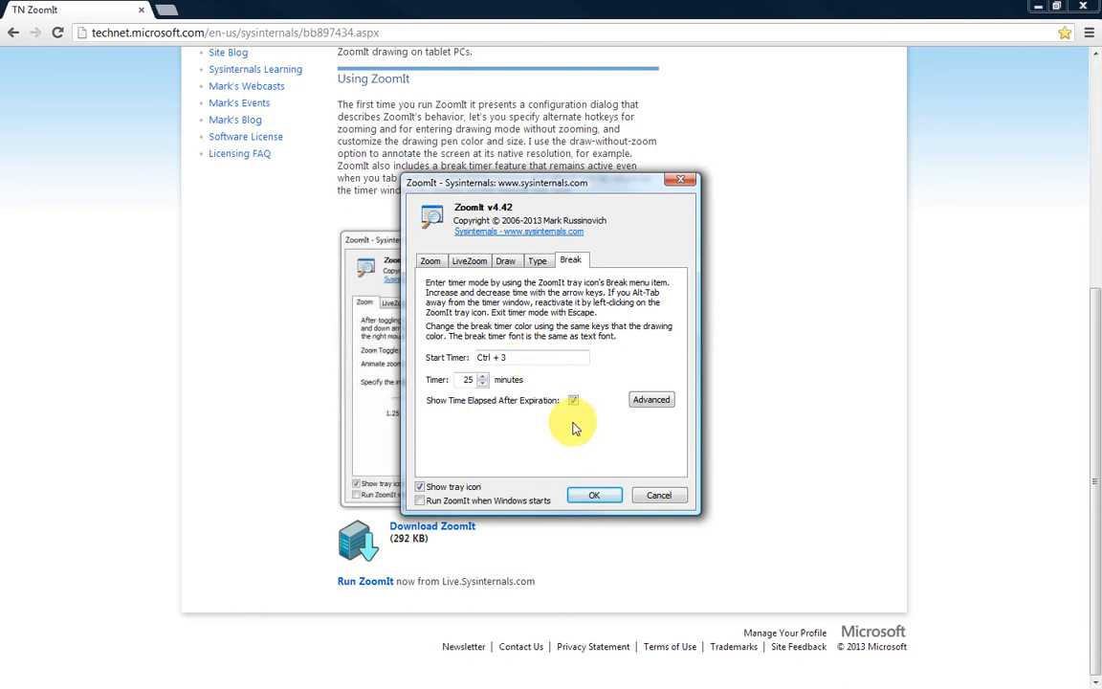
pyautogui.click(585, 496)
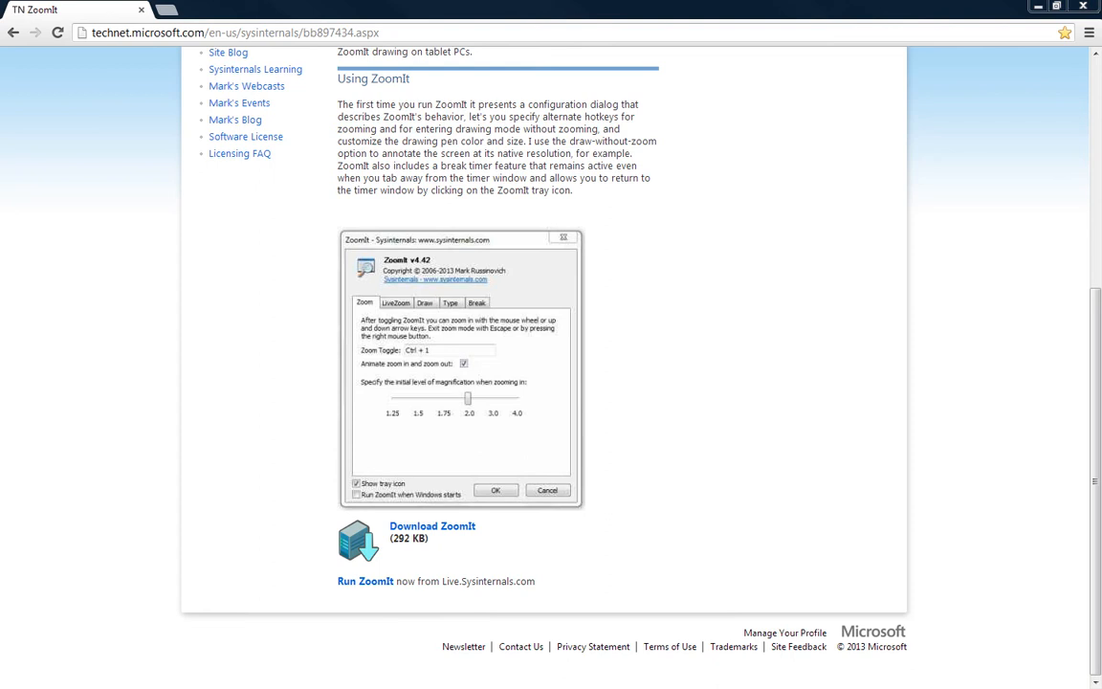
# Switch to the Notepad window with the ZoomIt notes and magnify the shortcut list.
pyautogui.hotkey('alt', 'Tab')
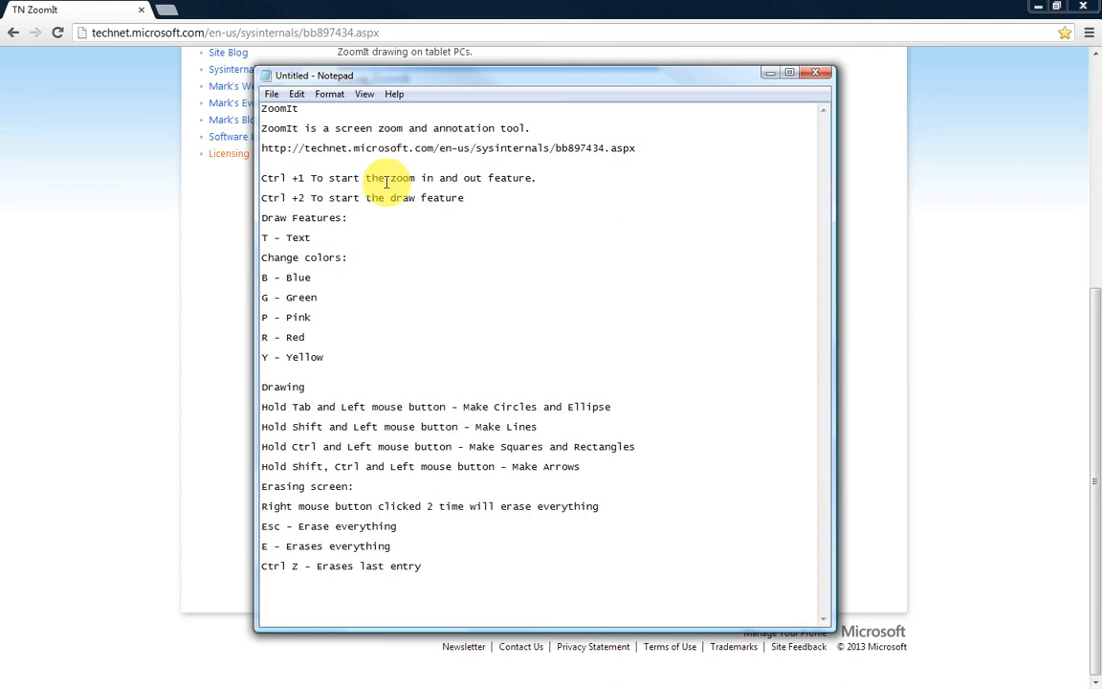
pyautogui.hotkey('ctrl', '1')
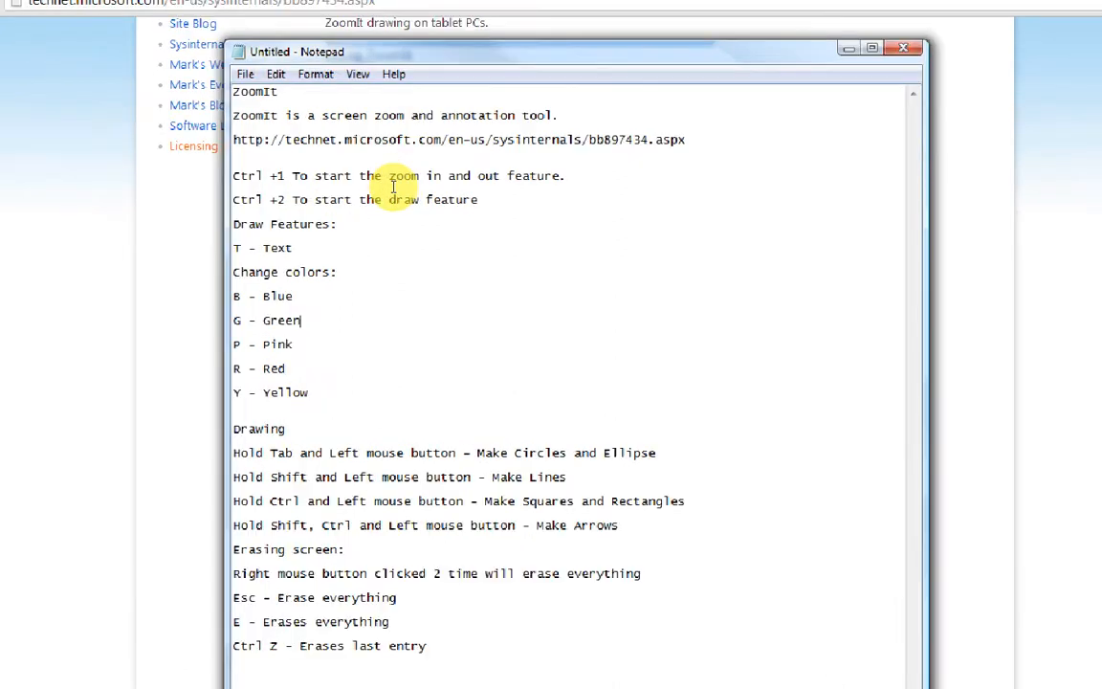
pyautogui.press('Escape')
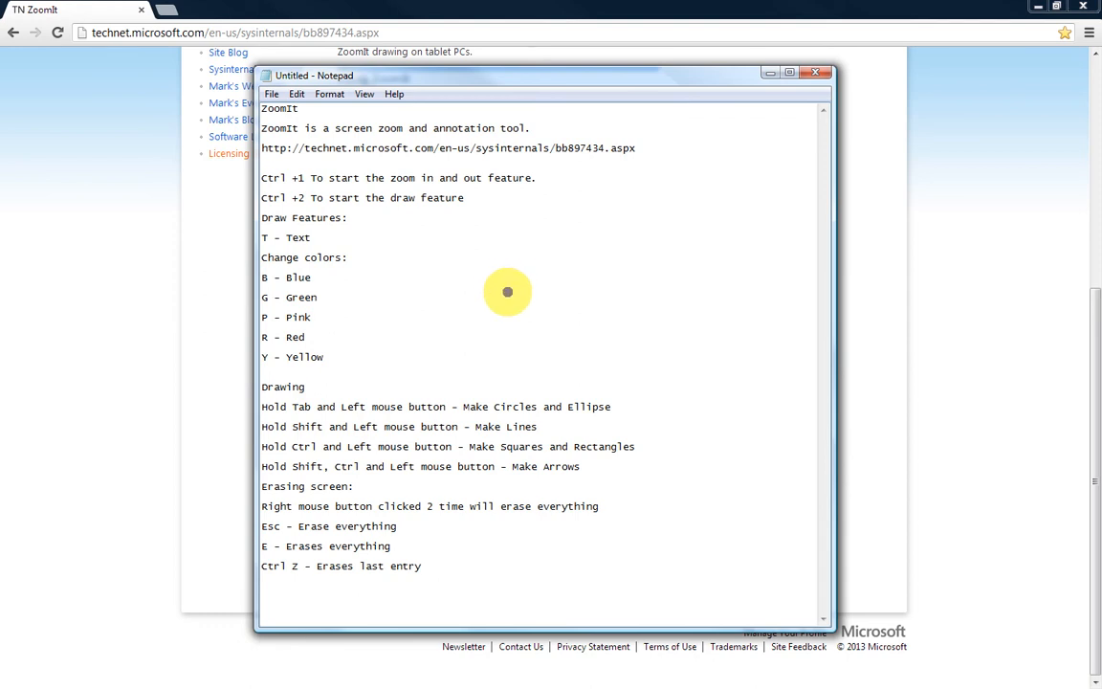
# Start ZoomIt's drawing mode, adjust the text size, and write "blue" in blue beside the draw feature notes.
pyautogui.hotkey('ctrl', '2')
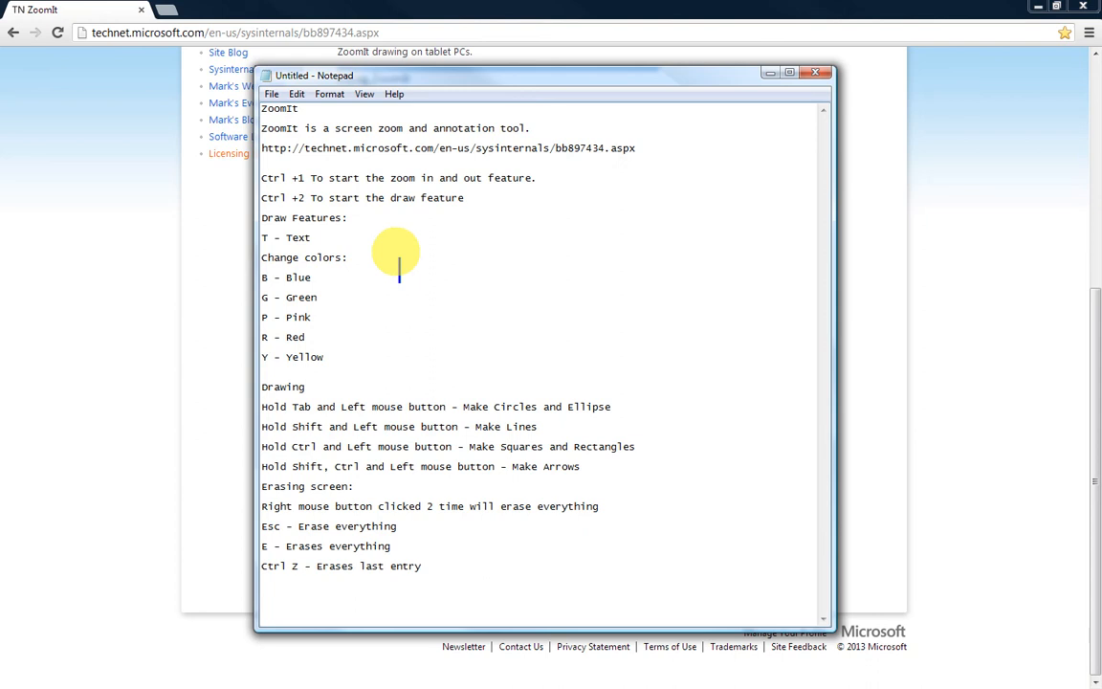
pyautogui.scroll(10, 396, 251)
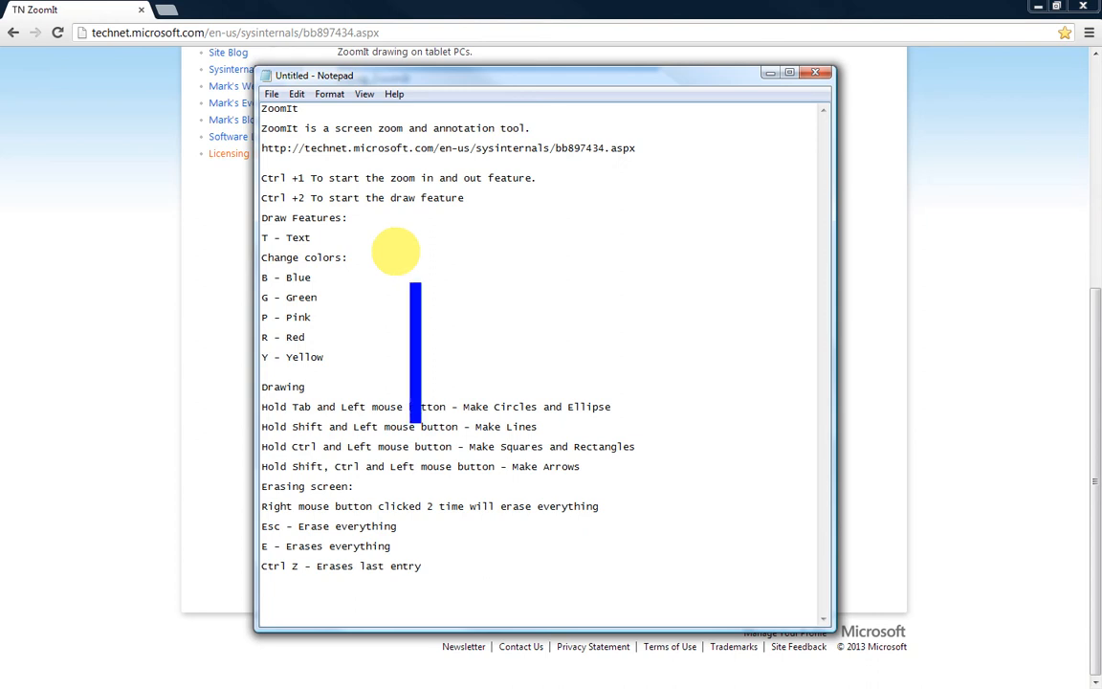
pyautogui.scroll(-5, 396, 252)
pyautogui.scroll(-2, 396, 252)
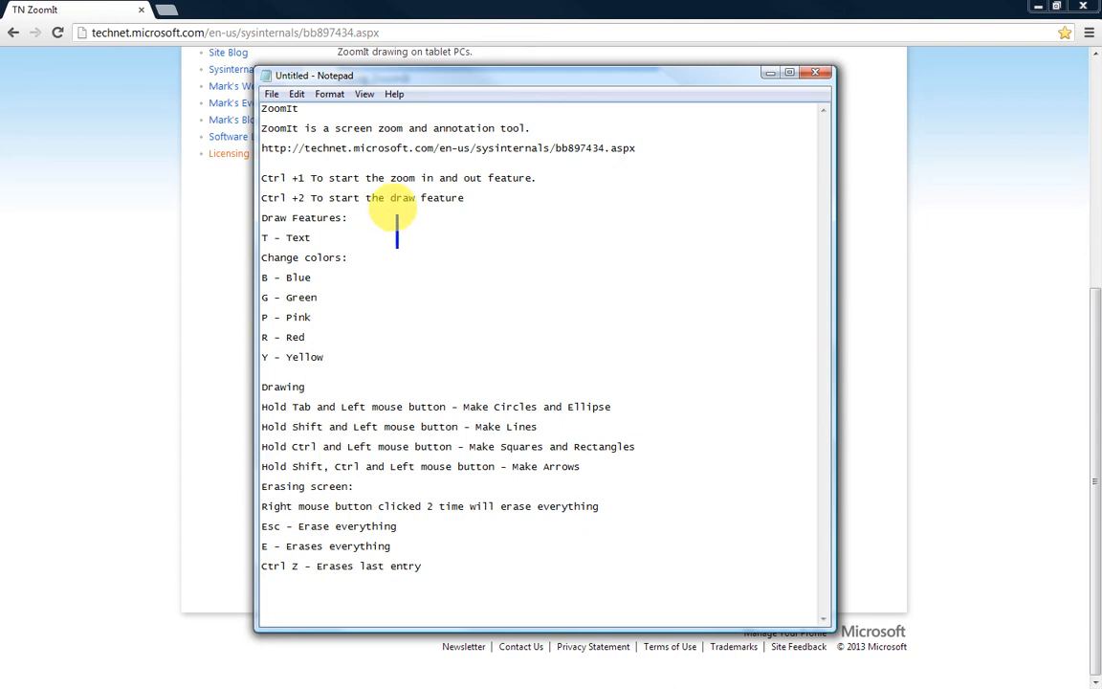
pyautogui.scroll(3, 396, 222)
pyautogui.scroll(-3, 396, 222)
pyautogui.scroll(-2, 395, 217)
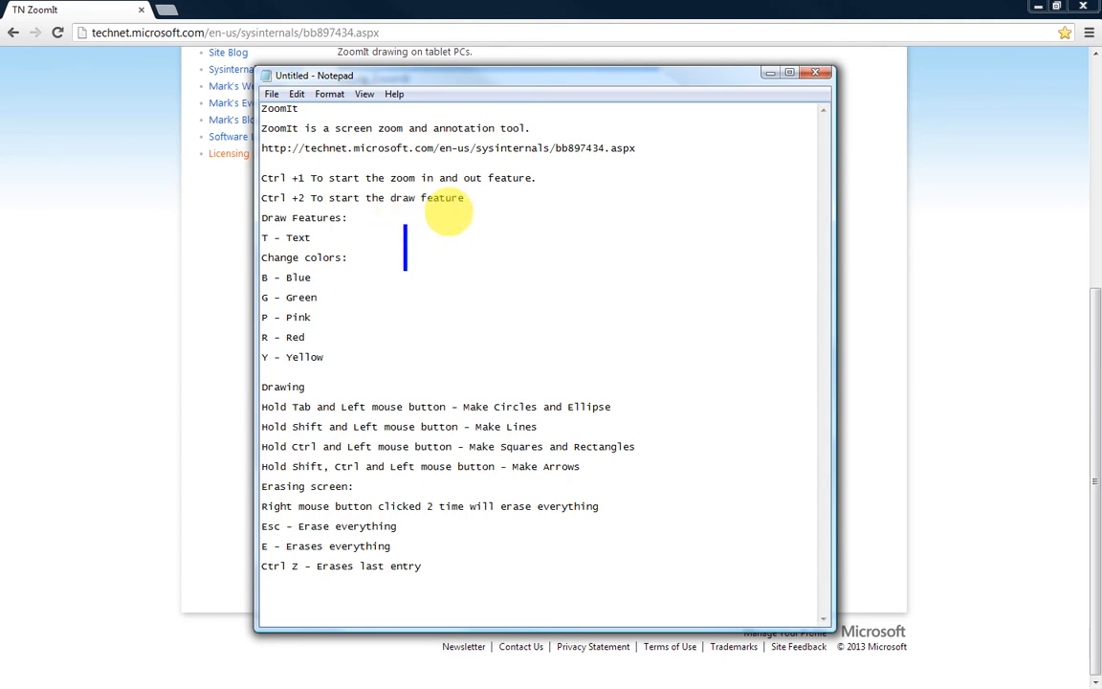
pyautogui.write('blue')
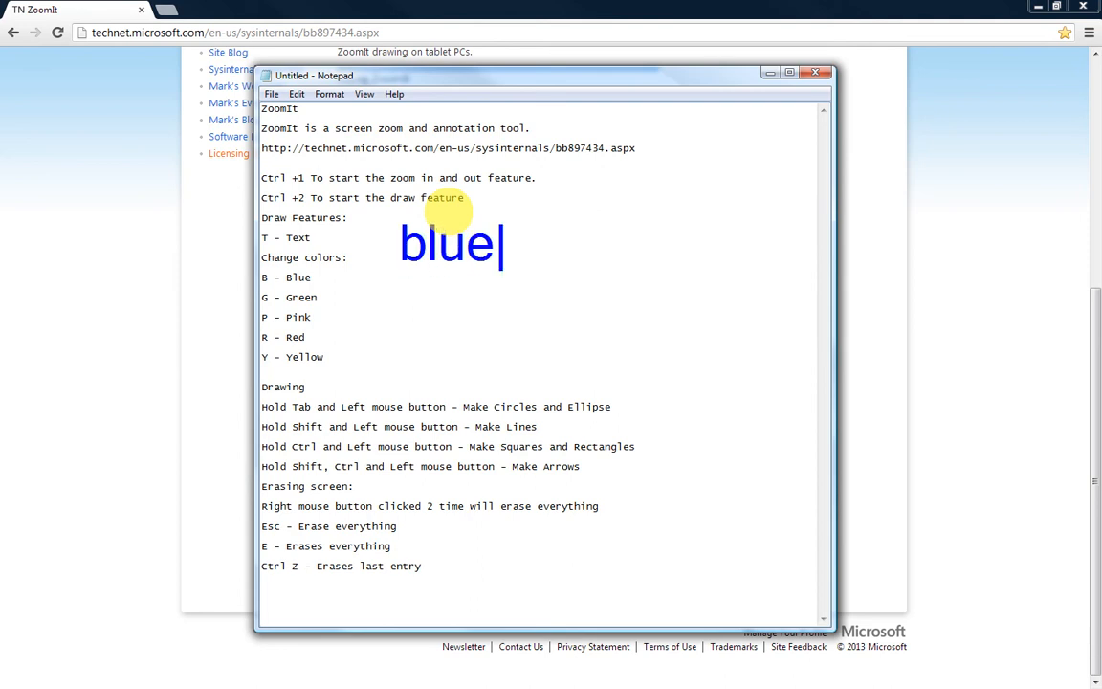
pyautogui.click(443, 210)
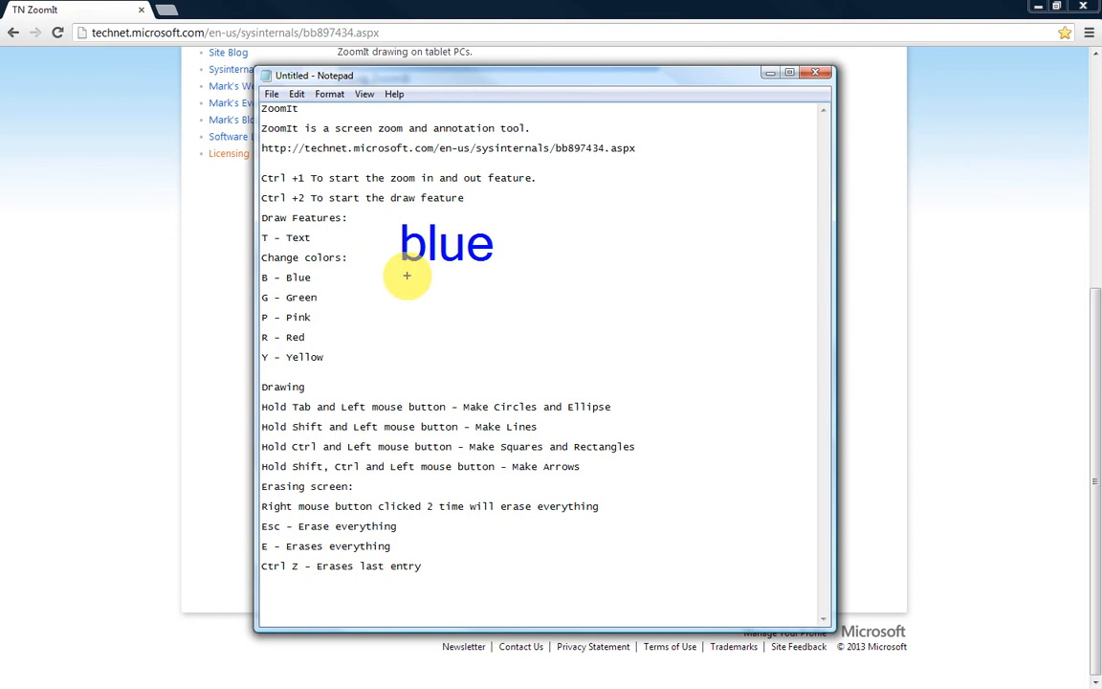
# Switch the annotation color to green and write "green" below the blue word.
pyautogui.press('g')
pyautogui.moveTo(410, 285); pyautogui.dragTo(409, 332)
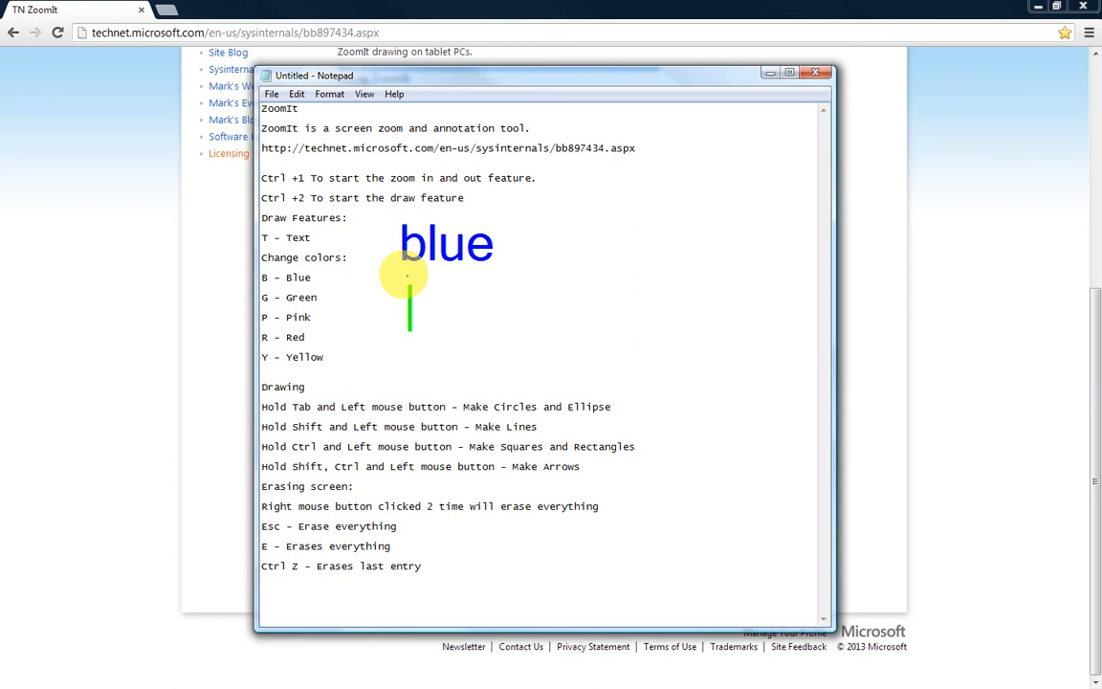
pyautogui.write('gre')
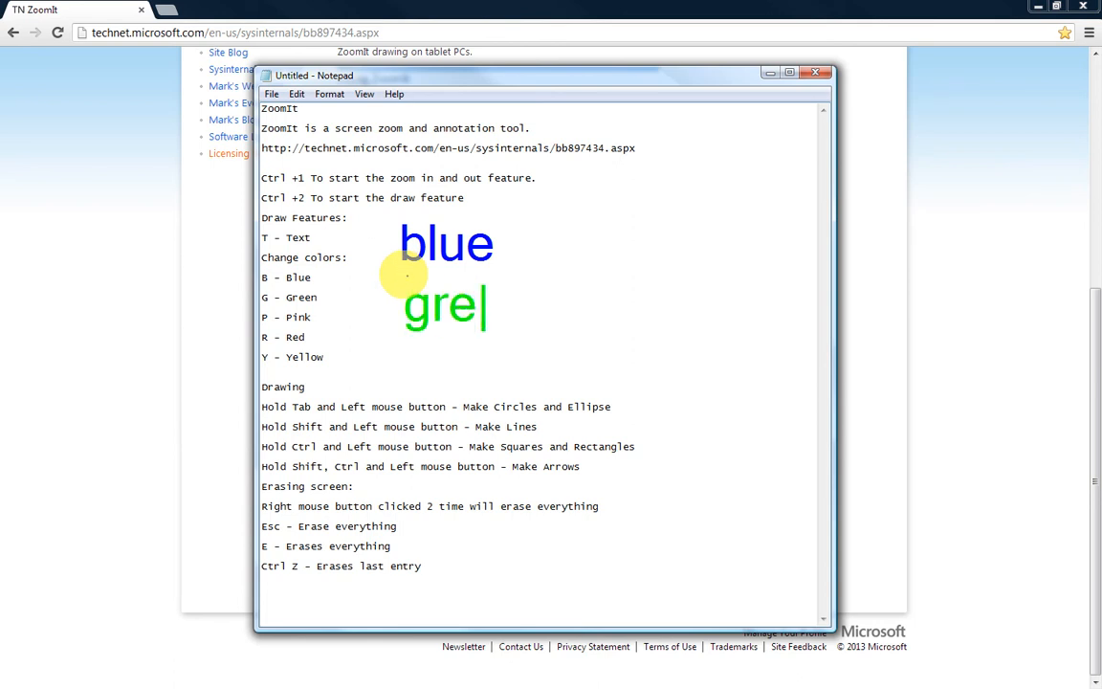
pyautogui.write('en')
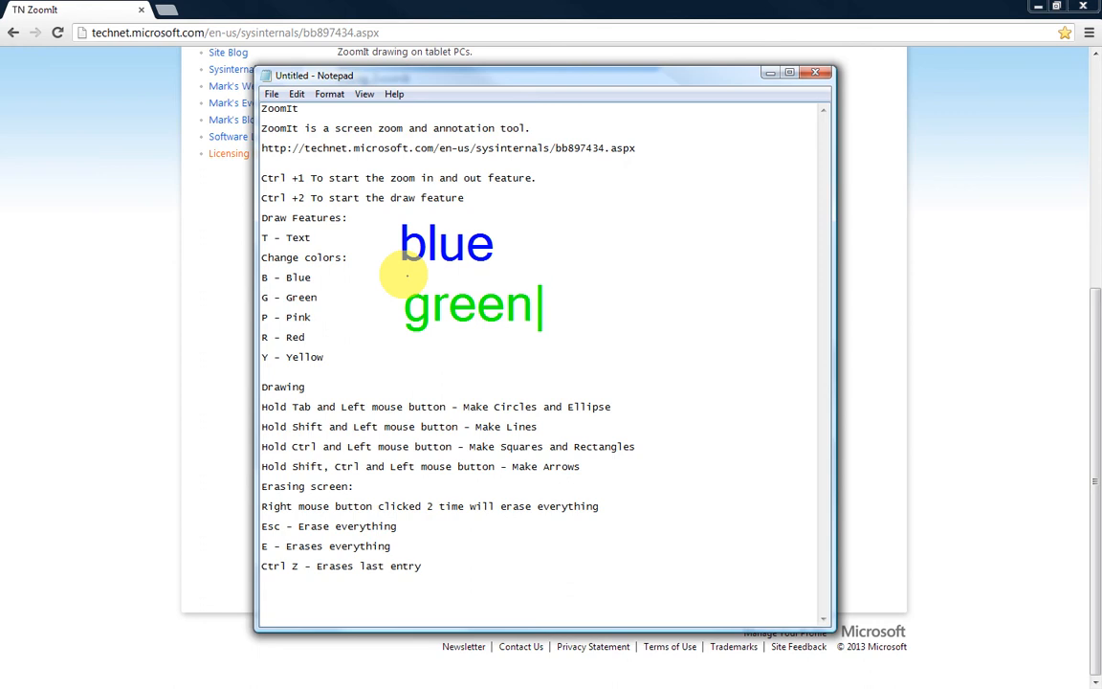
pyautogui.click(364, 246)
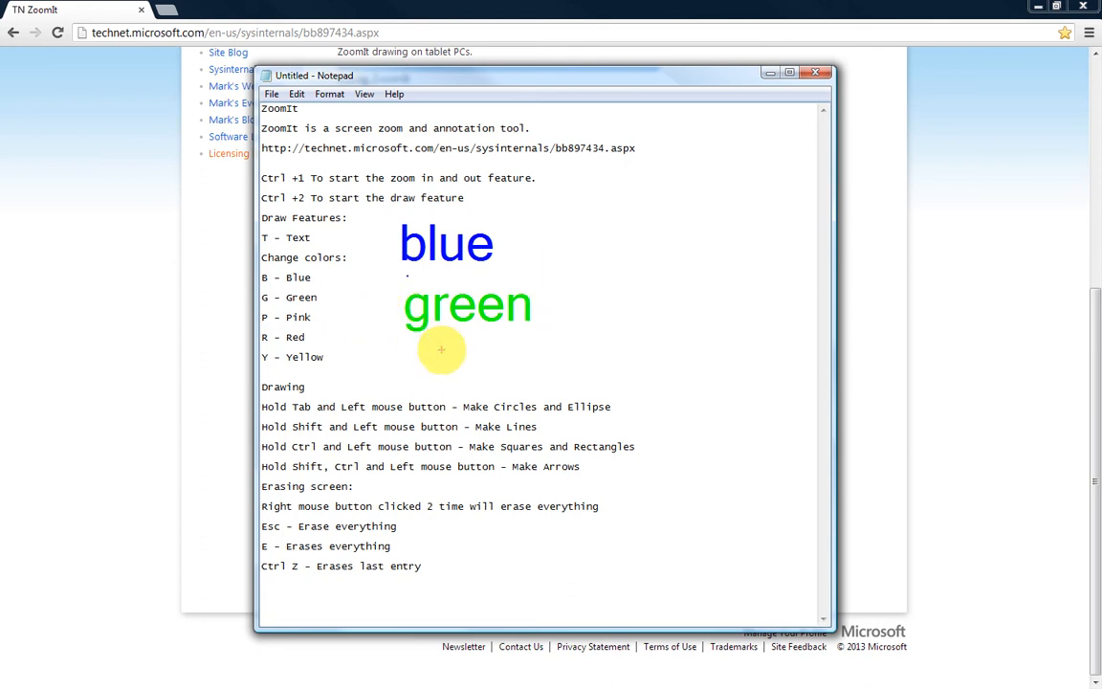
# Write "pink" in pink below the green word and "red" in red beneath it.
pyautogui.write('t')
pyautogui.write('pink')
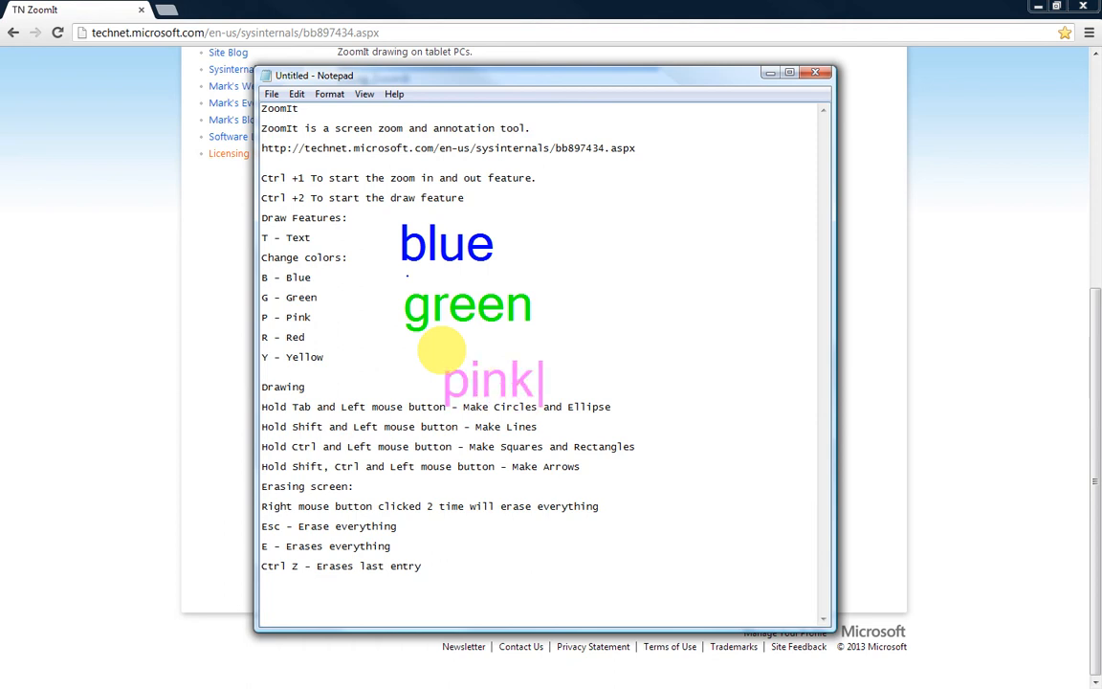
pyautogui.press('Escape')
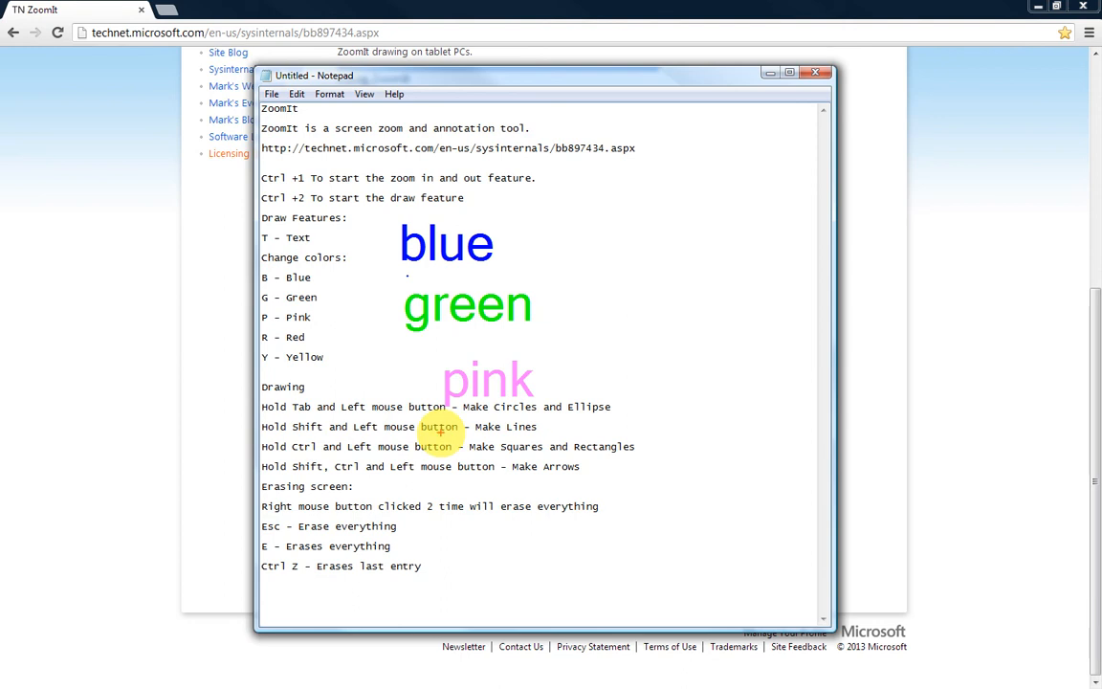
pyautogui.moveTo(448, 489); pyautogui.dragTo(448, 446)
pyautogui.write('red')
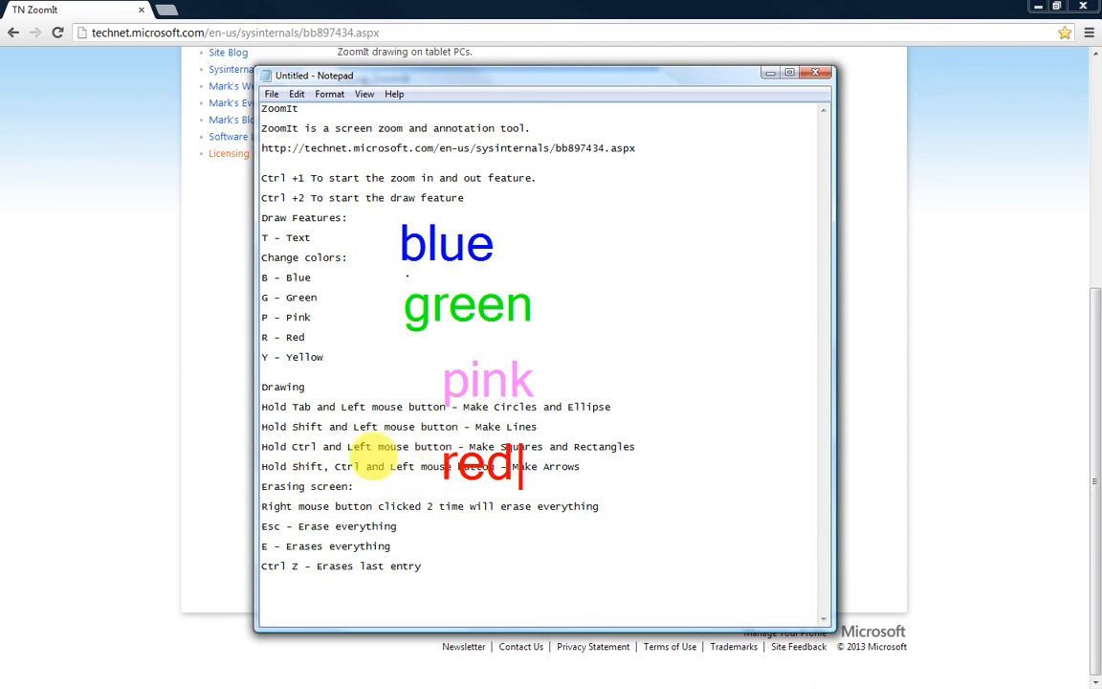
pyautogui.click(375, 455)
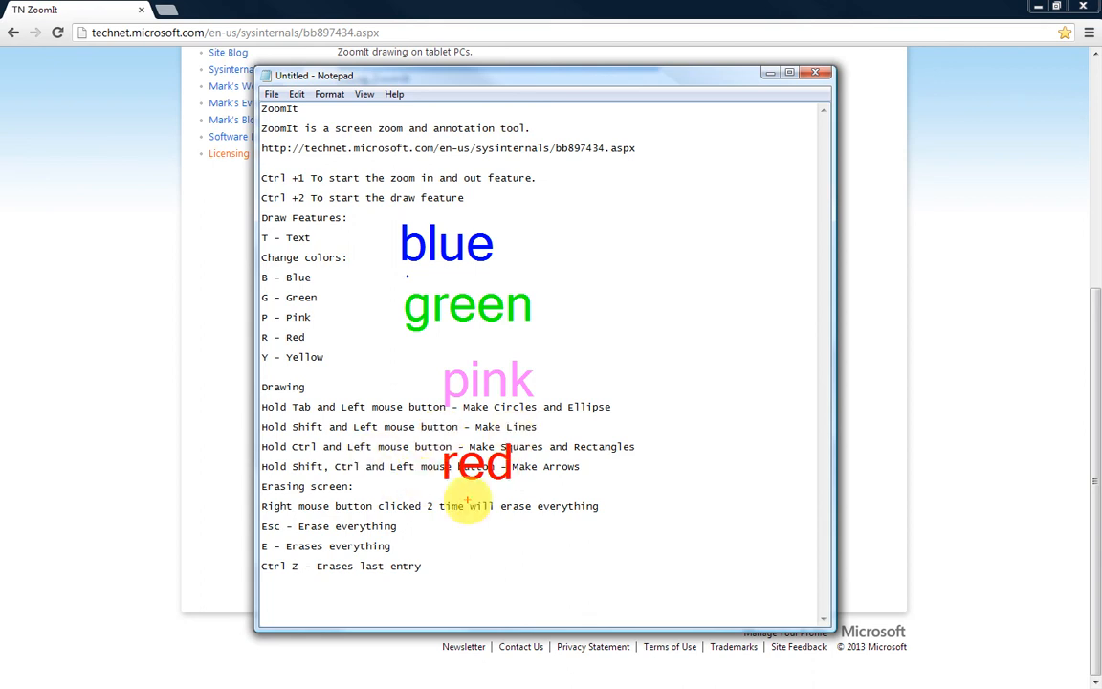
# Switch the annotation color to yellow and write "yellow" below the red word.
pyautogui.write('yt')
pyautogui.write('ye')
pyautogui.write('llow')
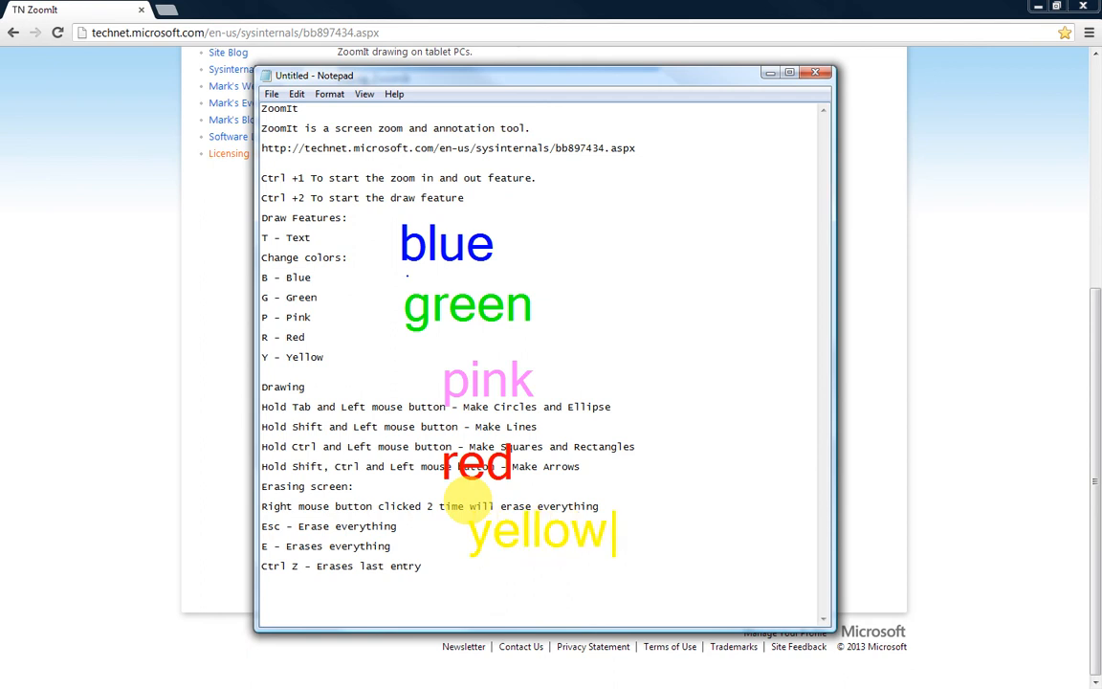
pyautogui.press('Escape')
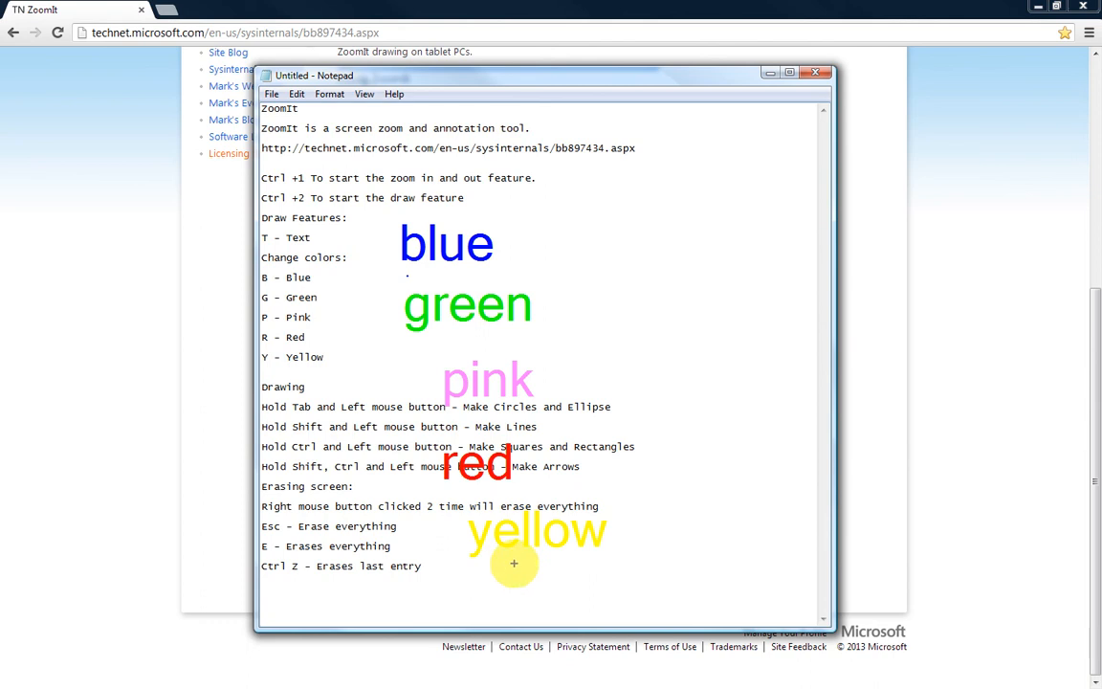
# Undo the yellow and red words one at a time, then exit drawing mode to clear the remaining annotations.
pyautogui.hotkey('ctrl', 'z')
pyautogui.hotkey('ctrl', 'z')
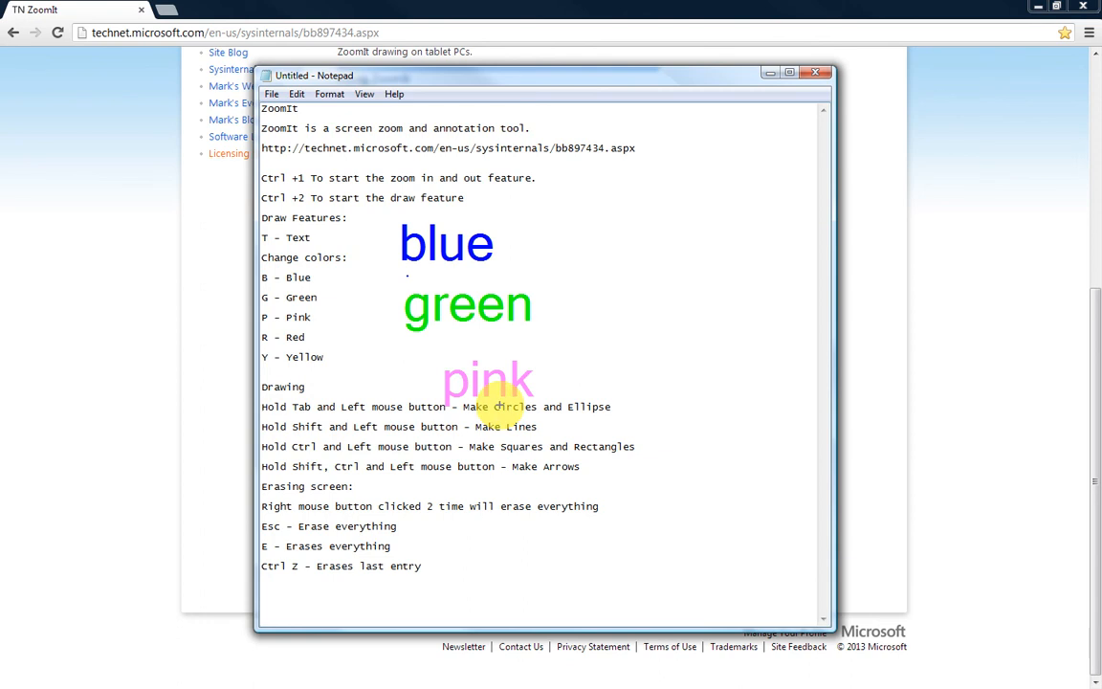
pyautogui.press('Escape')
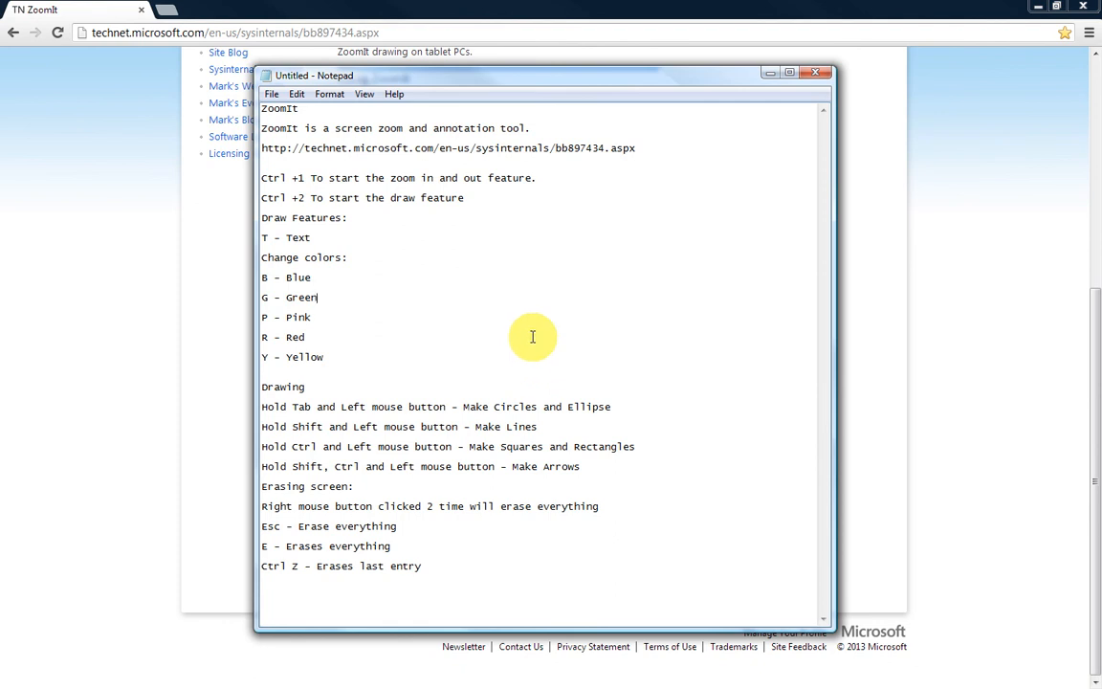
# Restart drawing mode, scribble freehand blue curves beside the color list, and erase them all.
pyautogui.hotkey('ctrl', '2')
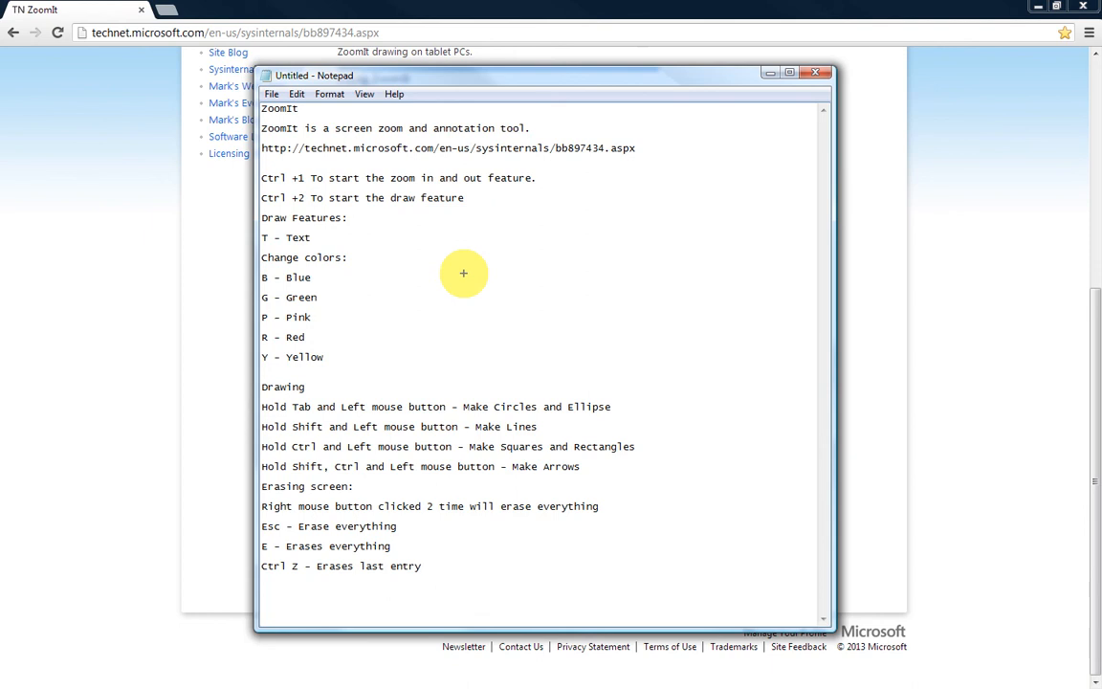
pyautogui.click(463, 272)
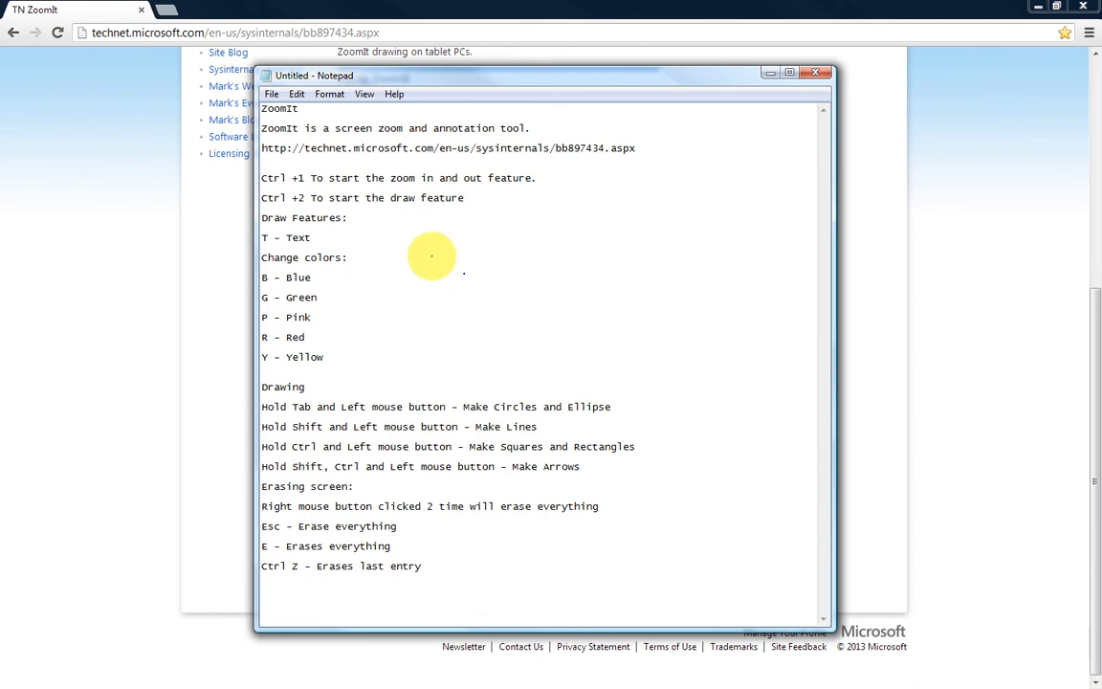
pyautogui.moveTo(432, 255)
pyautogui.mouseDown()
pyautogui.moveTo(480, 270)
pyautogui.moveTo(568, 256)
pyautogui.moveTo(457, 245)
pyautogui.moveTo(487, 339)
pyautogui.moveTo(554, 327)
pyautogui.moveTo(457, 307)
pyautogui.moveTo(585, 284)
pyautogui.mouseUp()
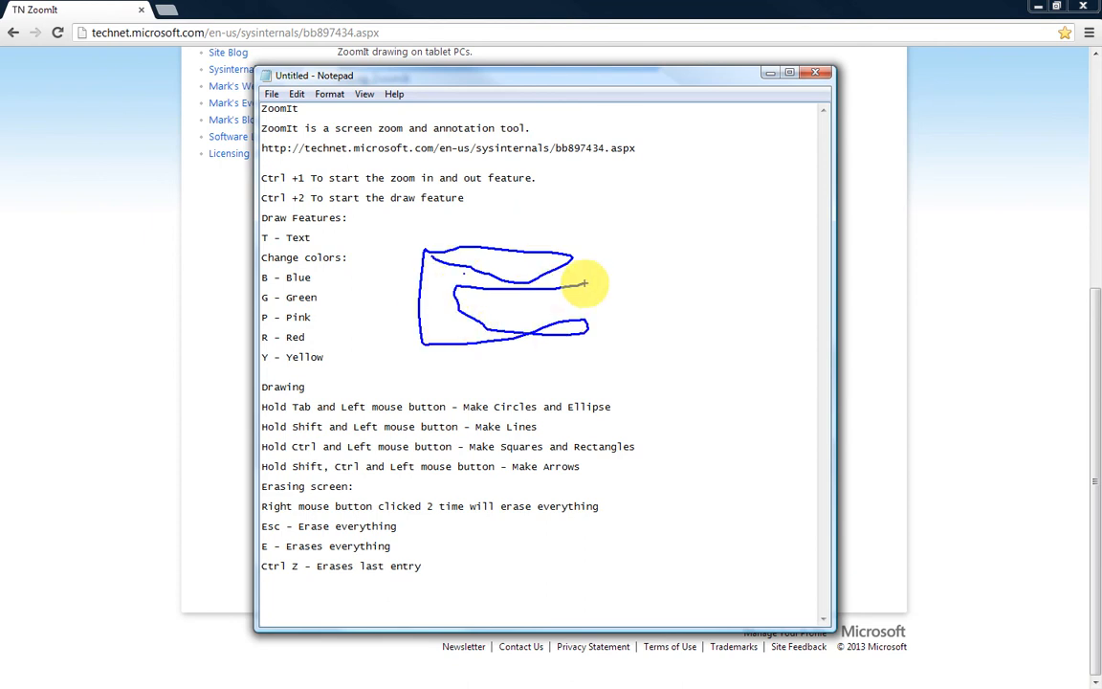
pyautogui.moveTo(504, 361)
pyautogui.mouseDown()
pyautogui.moveTo(577, 250)
pyautogui.moveTo(485, 340)
pyautogui.moveTo(524, 291)
pyautogui.moveTo(636, 378)
pyautogui.mouseUp()
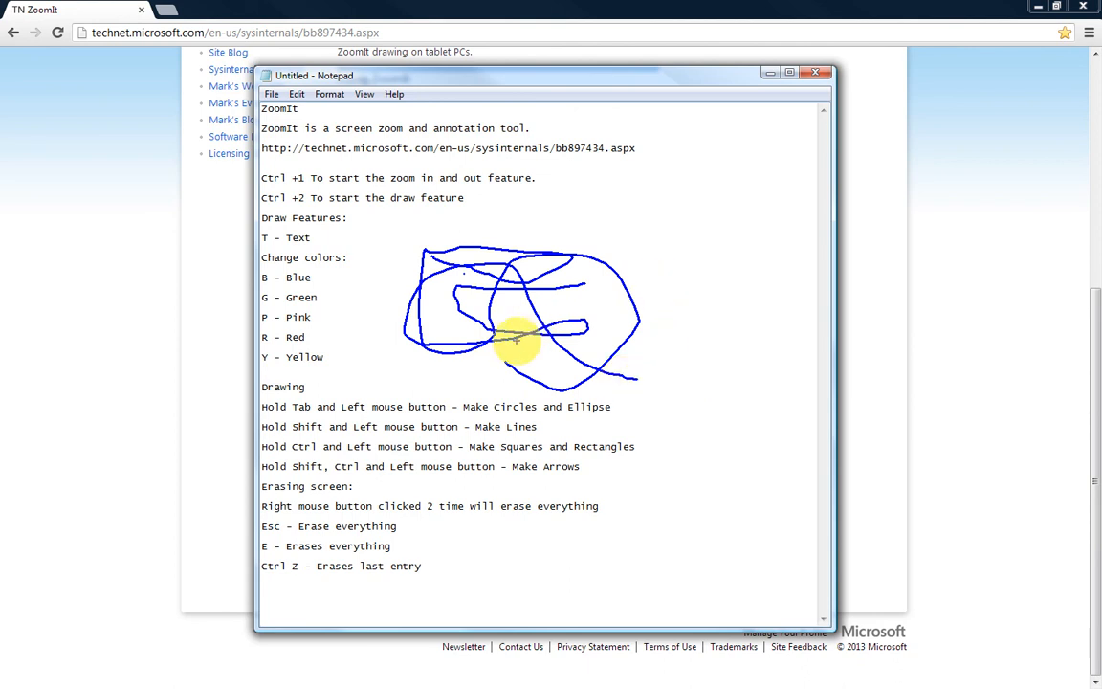
pyautogui.press('e')
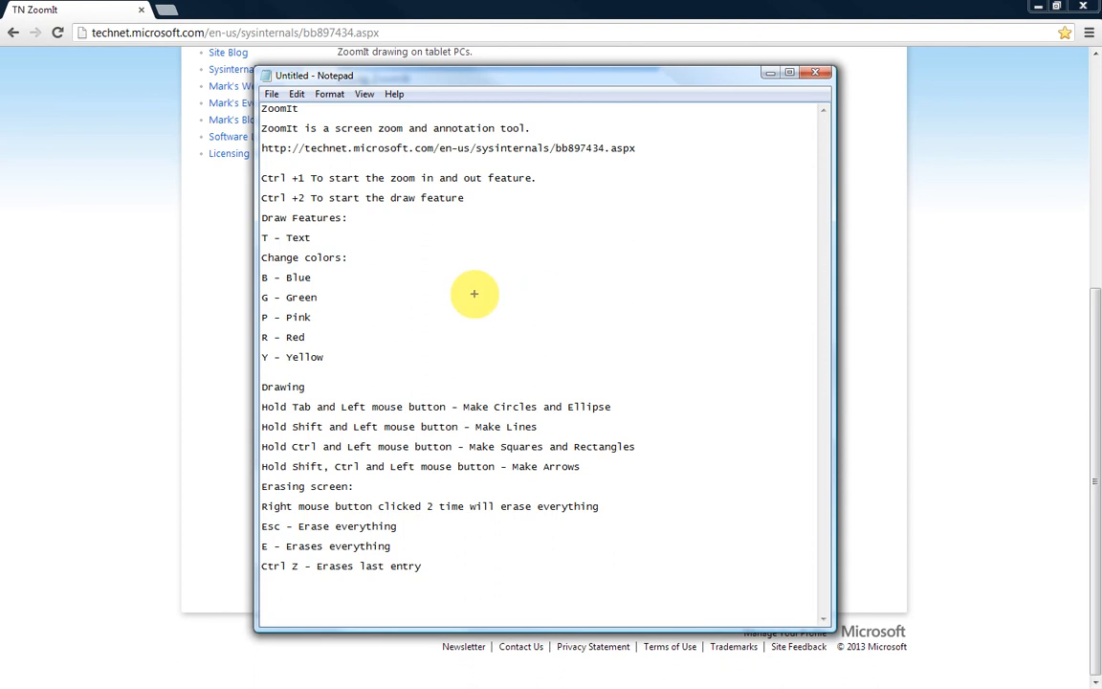
# Draw three blue ellipses and one green ellipse over the notes, then erase all of them.
pyautogui.moveTo(474, 294)
pyautogui.mouseDown()
pyautogui.moveTo(573, 336)
pyautogui.moveTo(643, 412)
pyautogui.mouseUp()
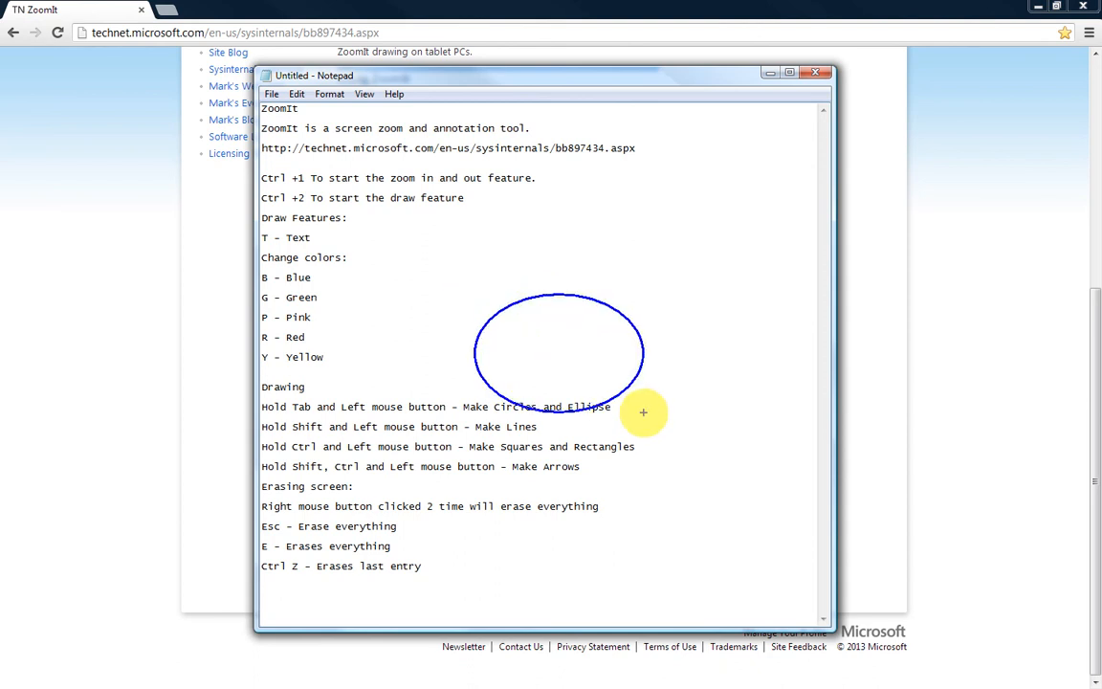
pyautogui.moveTo(473, 250); pyautogui.dragTo(574, 318)
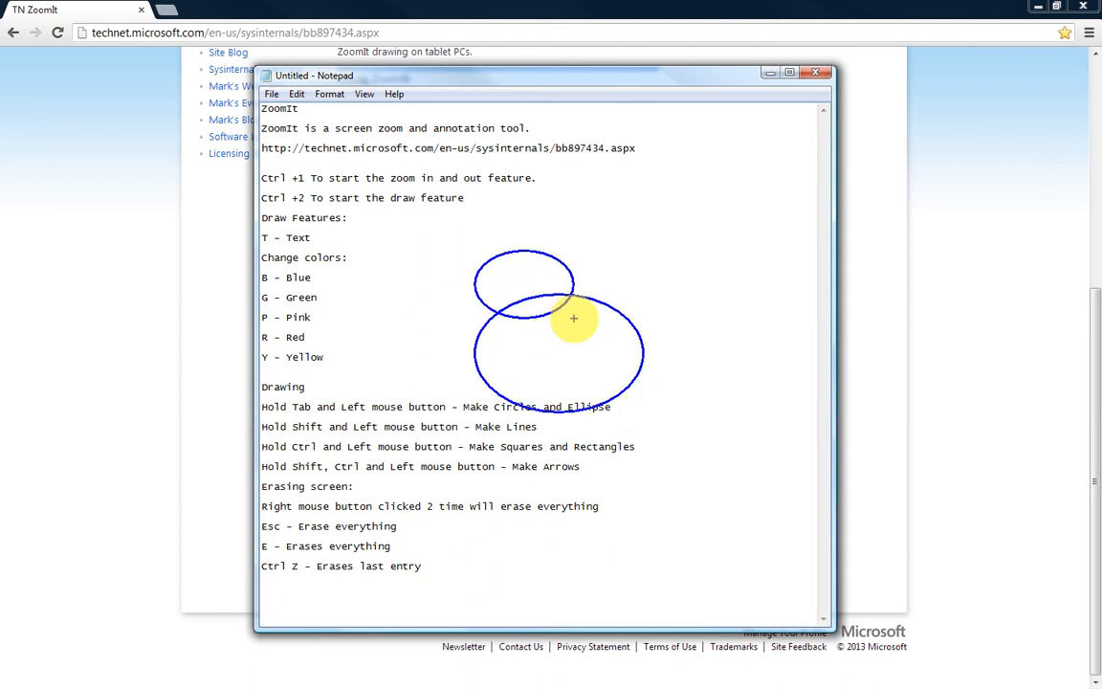
pyautogui.moveTo(601, 261); pyautogui.dragTo(658, 385)
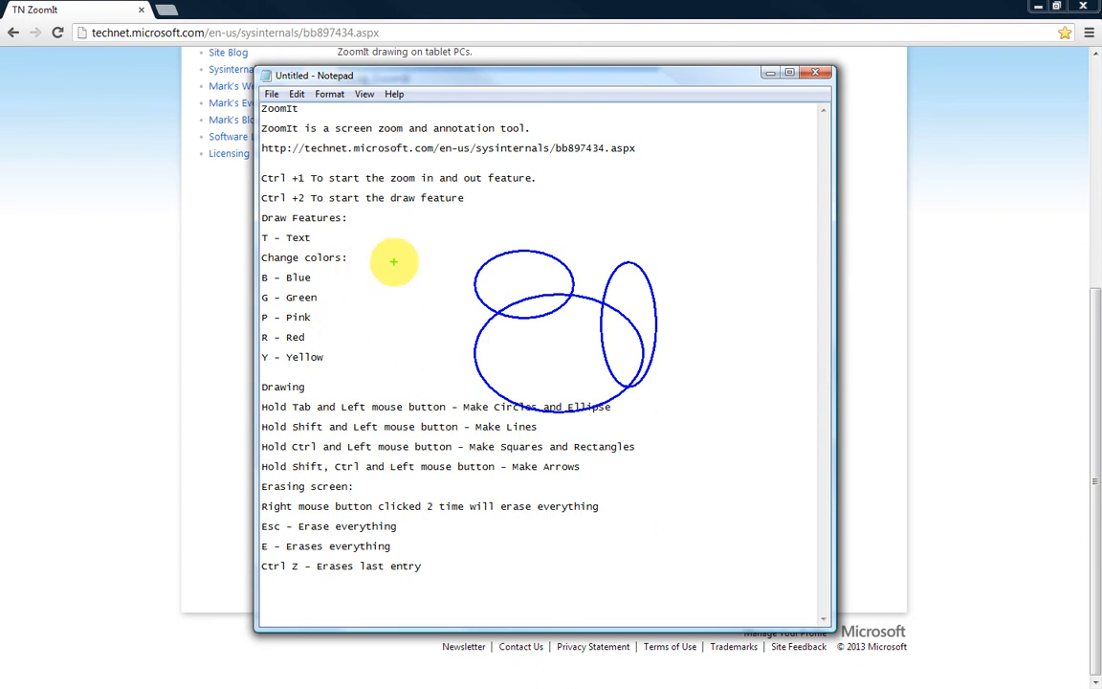
pyautogui.moveTo(393, 261); pyautogui.dragTo(517, 395)
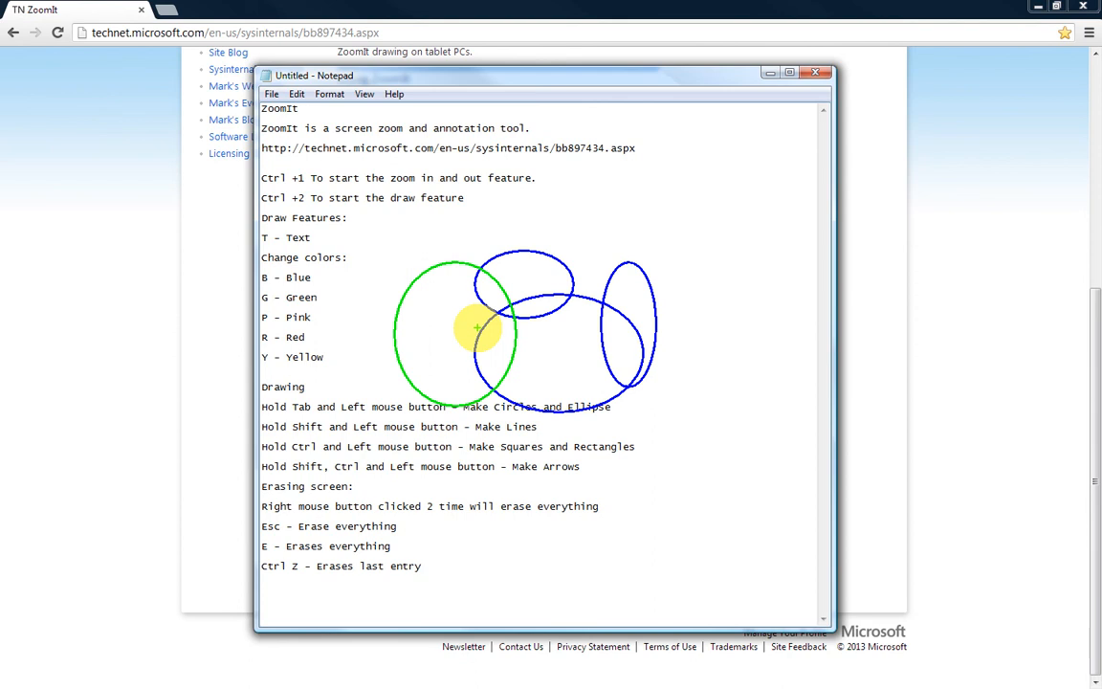
pyautogui.press('e')
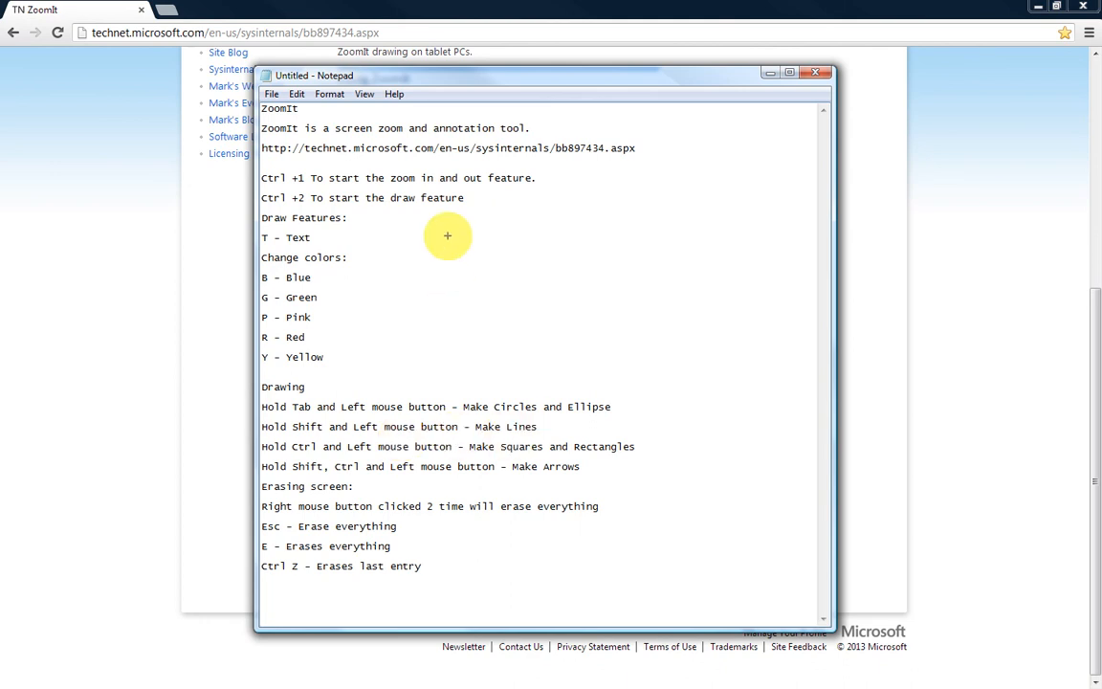
# Draw a blue freehand vertical stroke and three straight blue lines over the notes, then erase them all.
pyautogui.moveTo(446, 235); pyautogui.dragTo(447, 351)
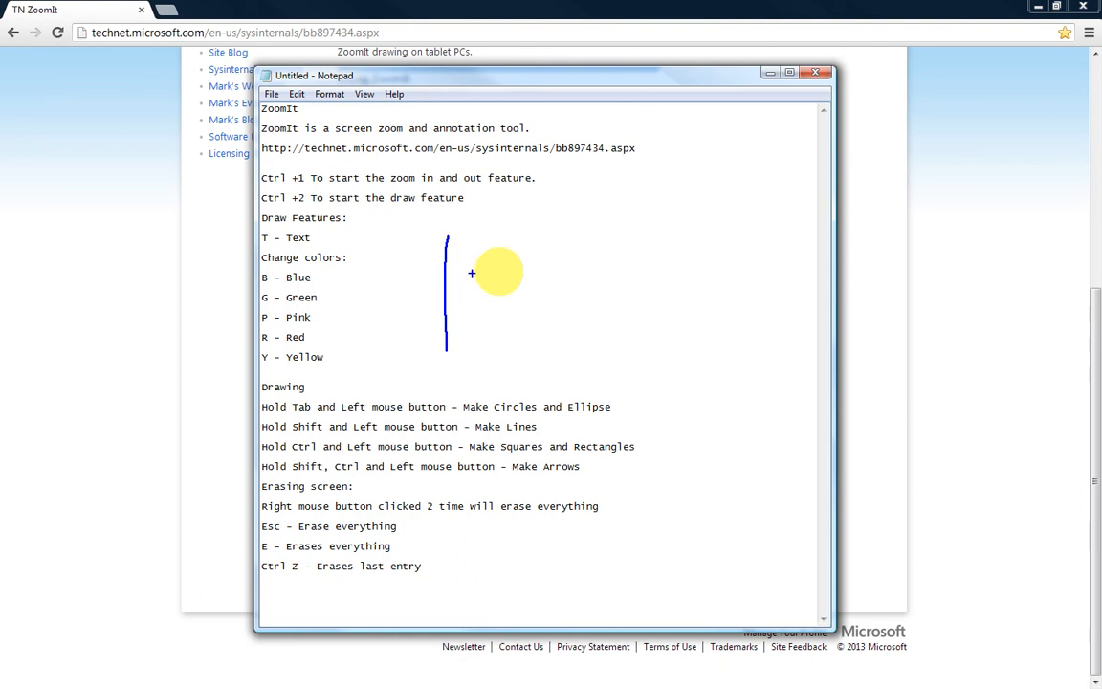
pyautogui.moveTo(497, 231); pyautogui.dragTo(533, 388)
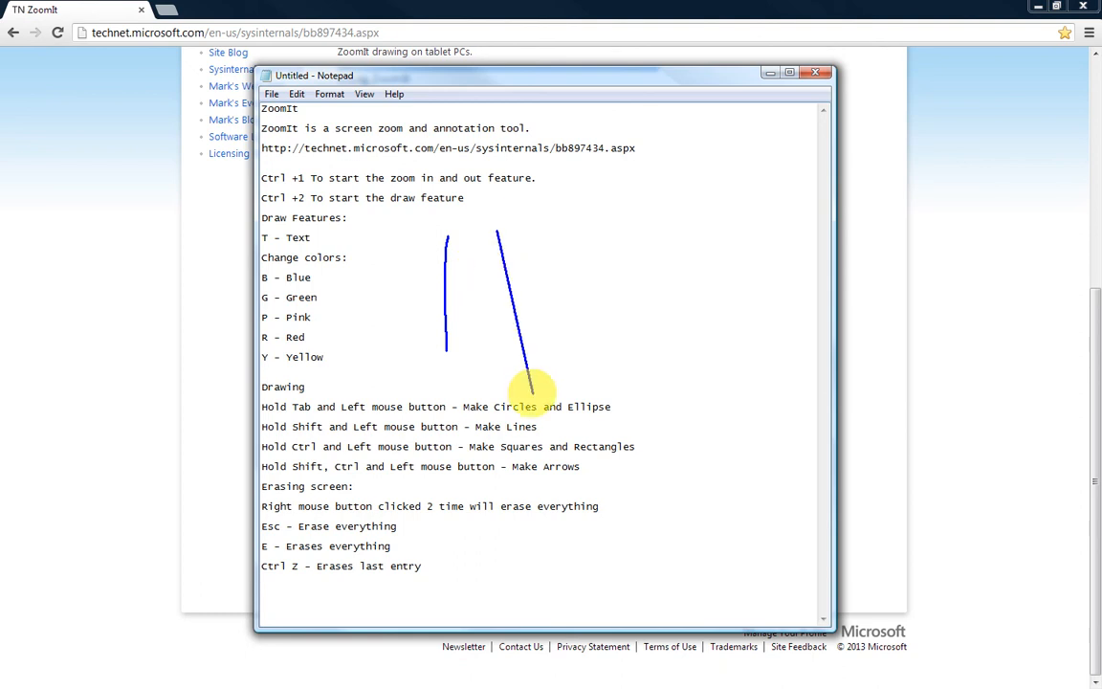
pyautogui.moveTo(622, 296); pyautogui.dragTo(460, 296)
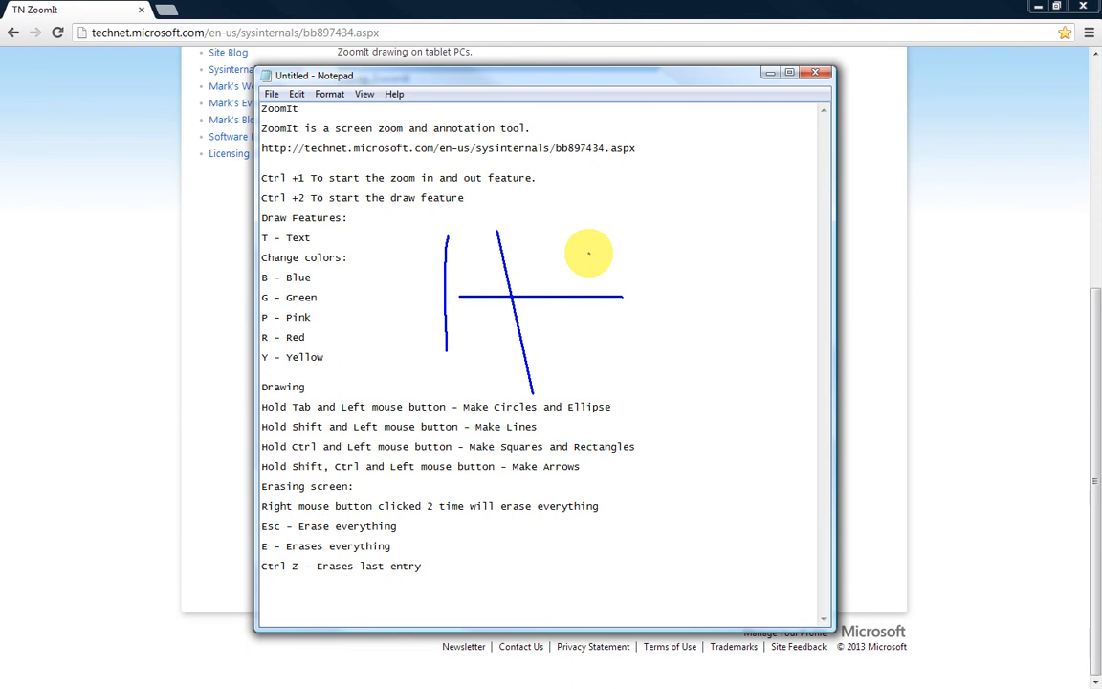
pyautogui.moveTo(590, 254)
pyautogui.mouseDown()
pyautogui.moveTo(591, 328)
pyautogui.moveTo(629, 407)
pyautogui.mouseUp()
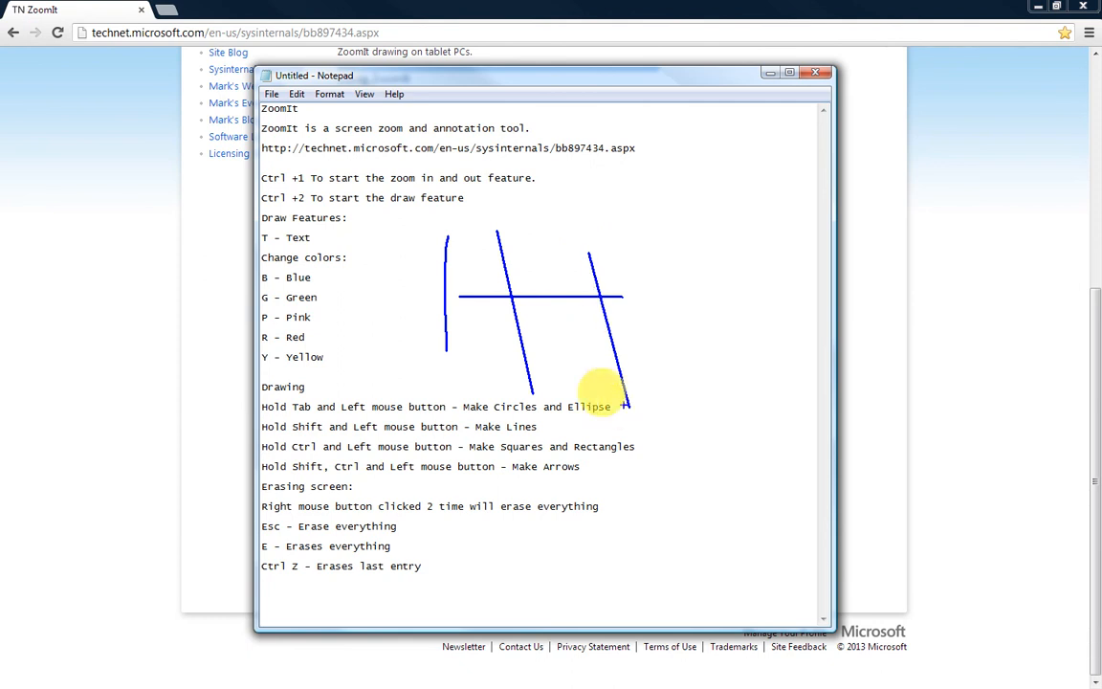
pyautogui.press('e')
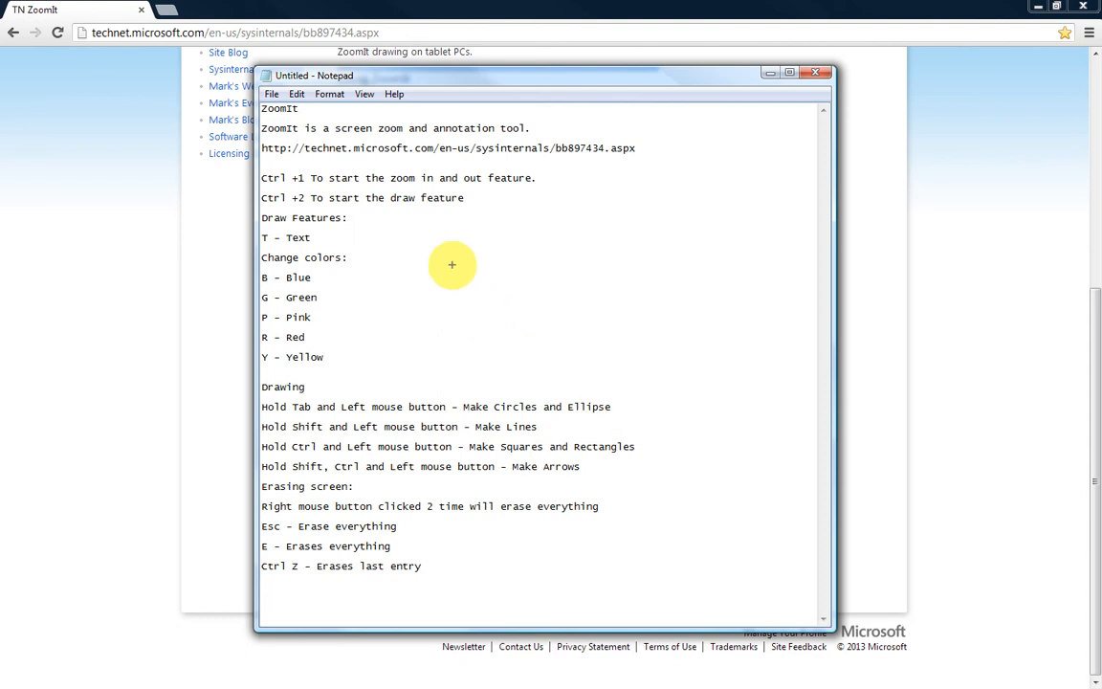
# Draw two overlapping blue rectangles, one wide and one tall, beside the color list.
pyautogui.moveTo(451, 264); pyautogui.dragTo(583, 340)
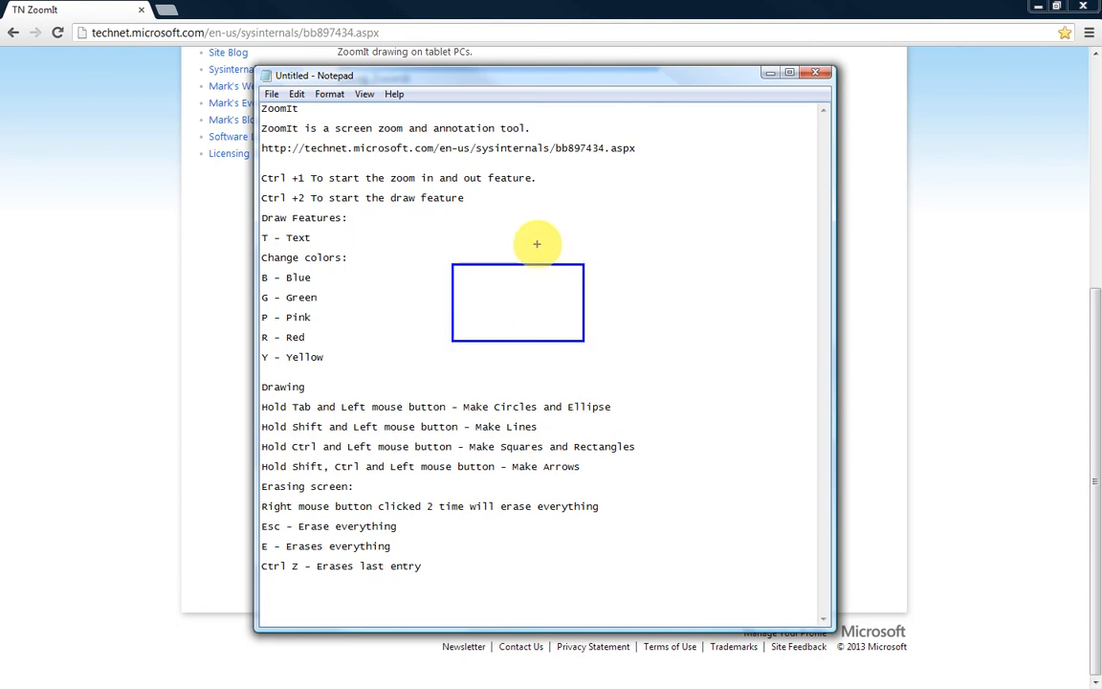
pyautogui.moveTo(537, 245); pyautogui.dragTo(623, 362)
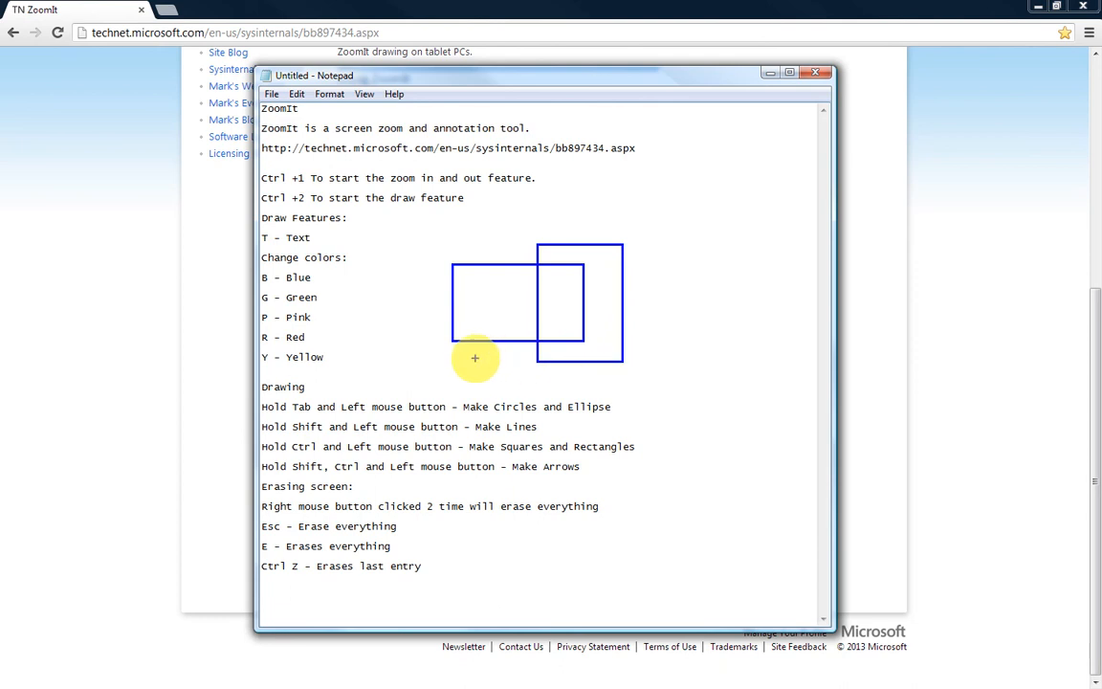
# Draw a third, tall blue rectangle overlapping the wide one's side nearest the color list, then erase all the rectangles.
pyautogui.moveTo(474, 358)
pyautogui.mouseDown()
pyautogui.moveTo(456, 254)
pyautogui.moveTo(418, 235)
pyautogui.mouseUp()
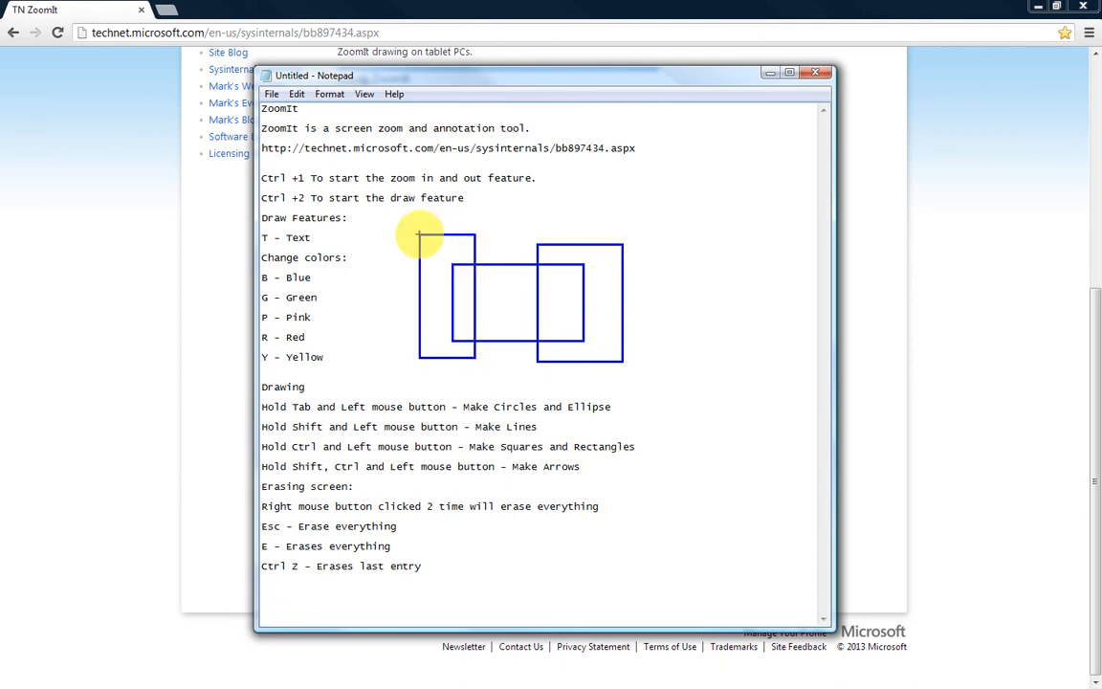
pyautogui.press('e')
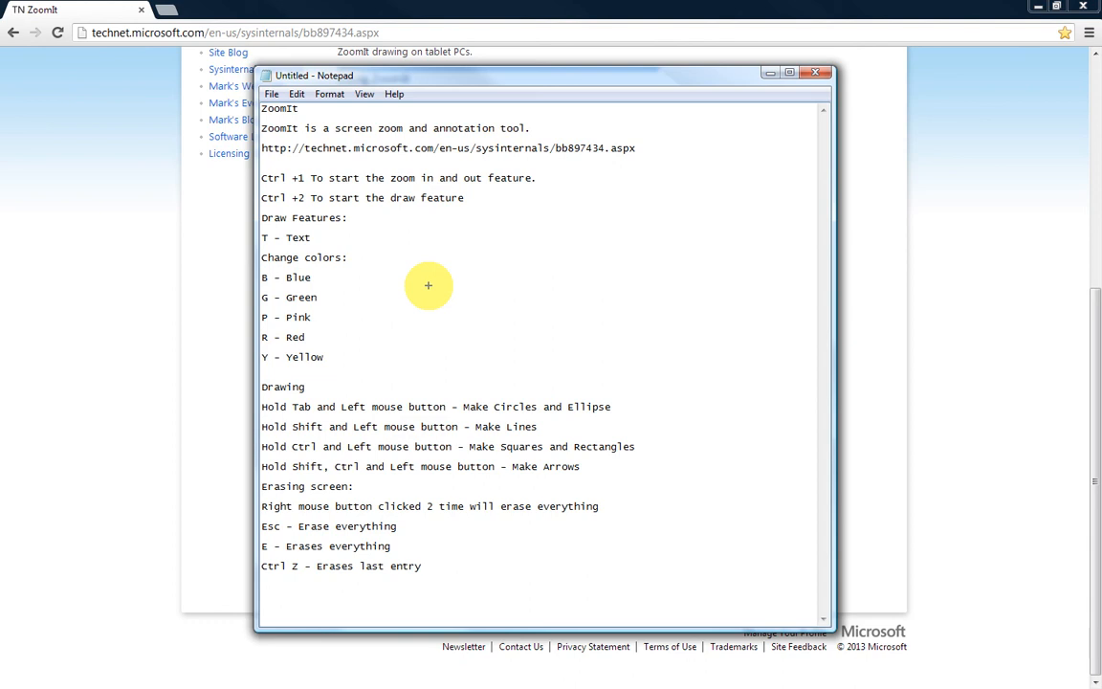
# Draw three thin blue arrows, widen the pen and draw three thick blue arrows over the notes, then erase them all.
pyautogui.moveTo(404, 267); pyautogui.dragTo(527, 257)
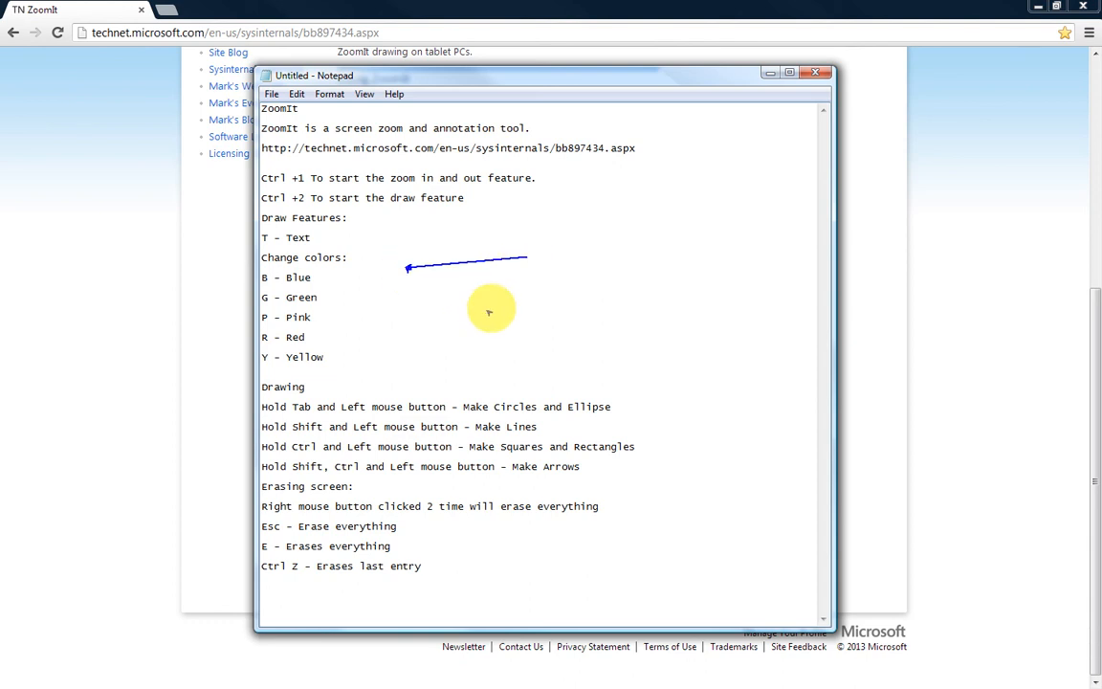
pyautogui.moveTo(487, 310); pyautogui.dragTo(517, 298)
pyautogui.moveTo(498, 341); pyautogui.dragTo(522, 322)
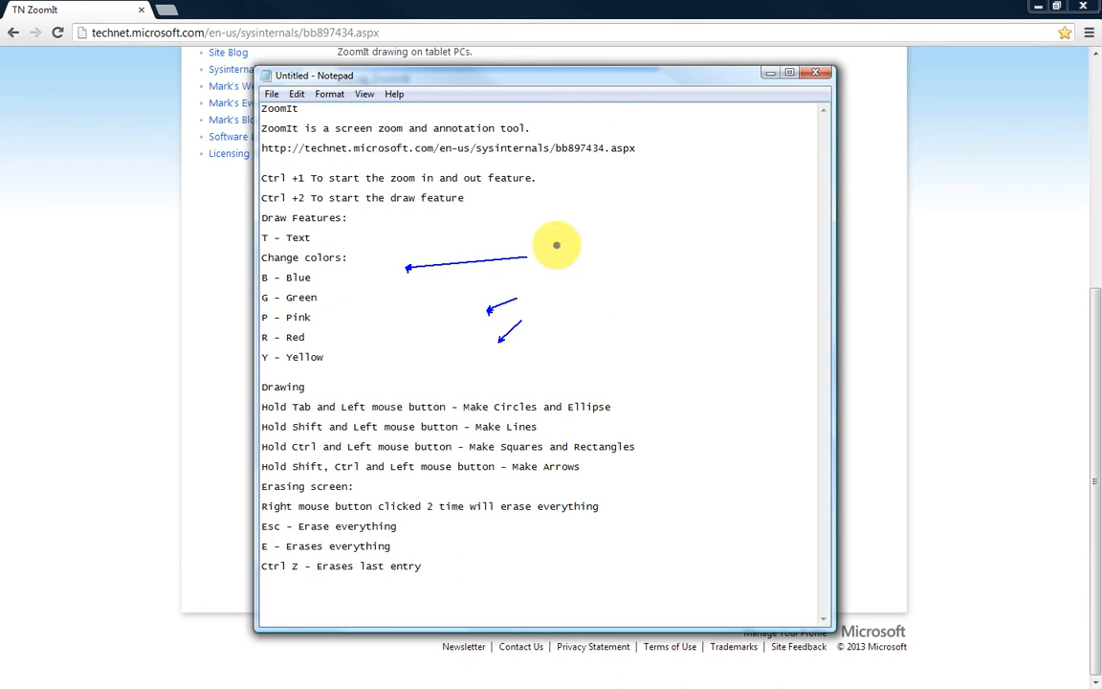
pyautogui.moveTo(556, 245)
pyautogui.mouseDown()
pyautogui.moveTo(603, 263)
pyautogui.moveTo(612, 292)
pyautogui.mouseUp()
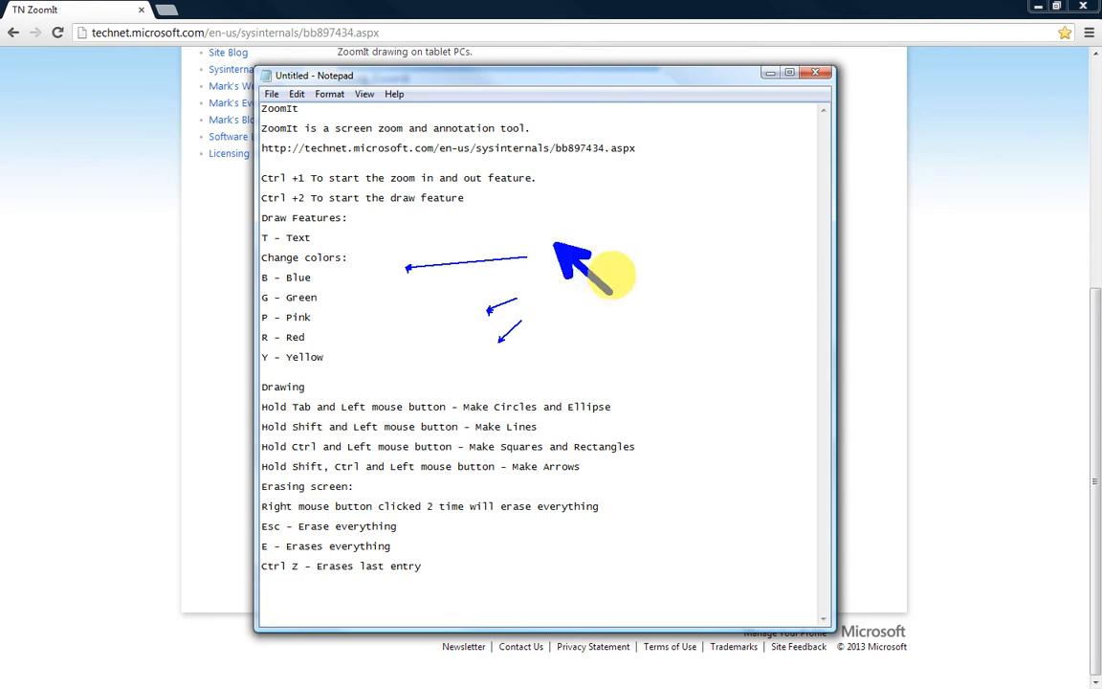
pyautogui.moveTo(609, 197); pyautogui.dragTo(696, 233)
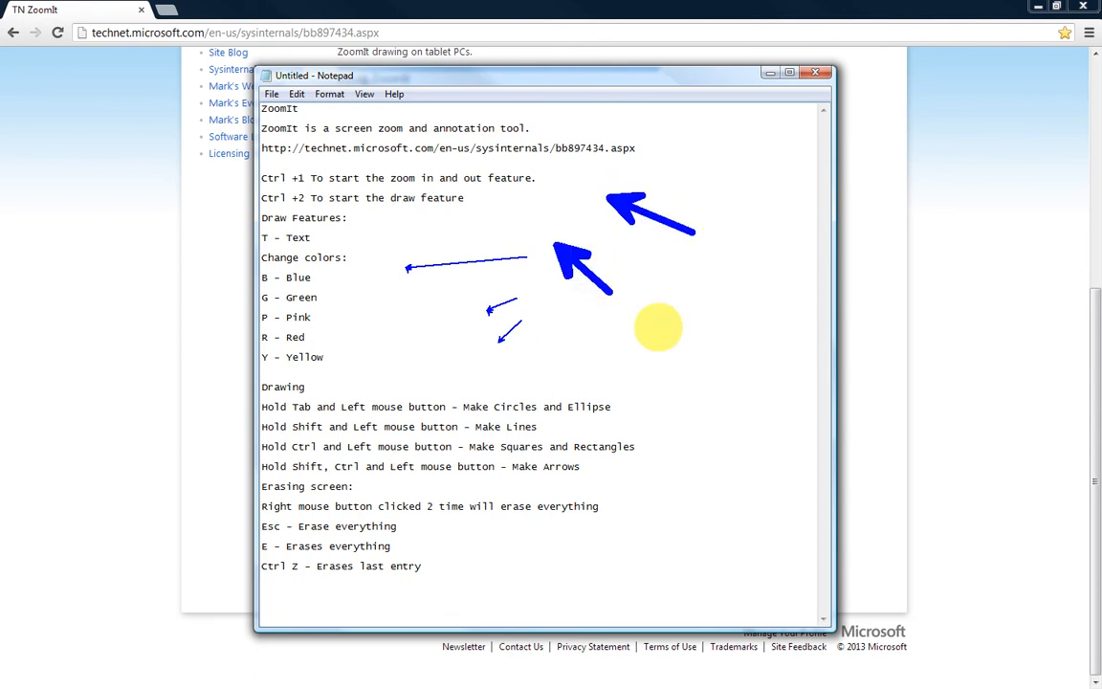
pyautogui.moveTo(661, 331); pyautogui.dragTo(725, 378)
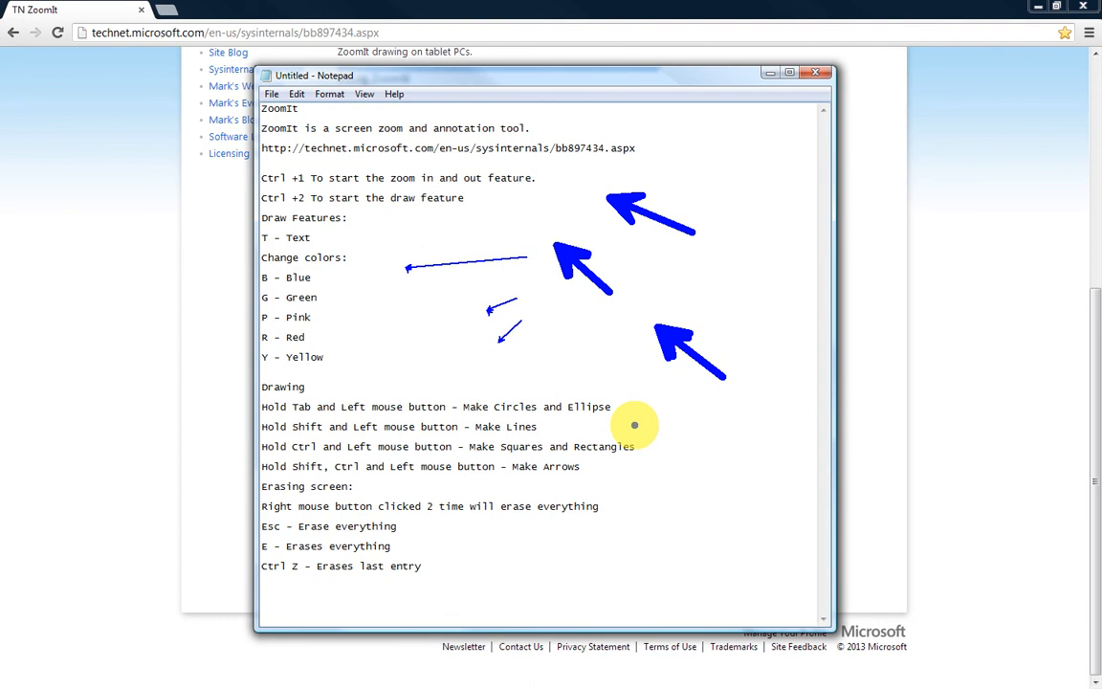
pyautogui.press('e')
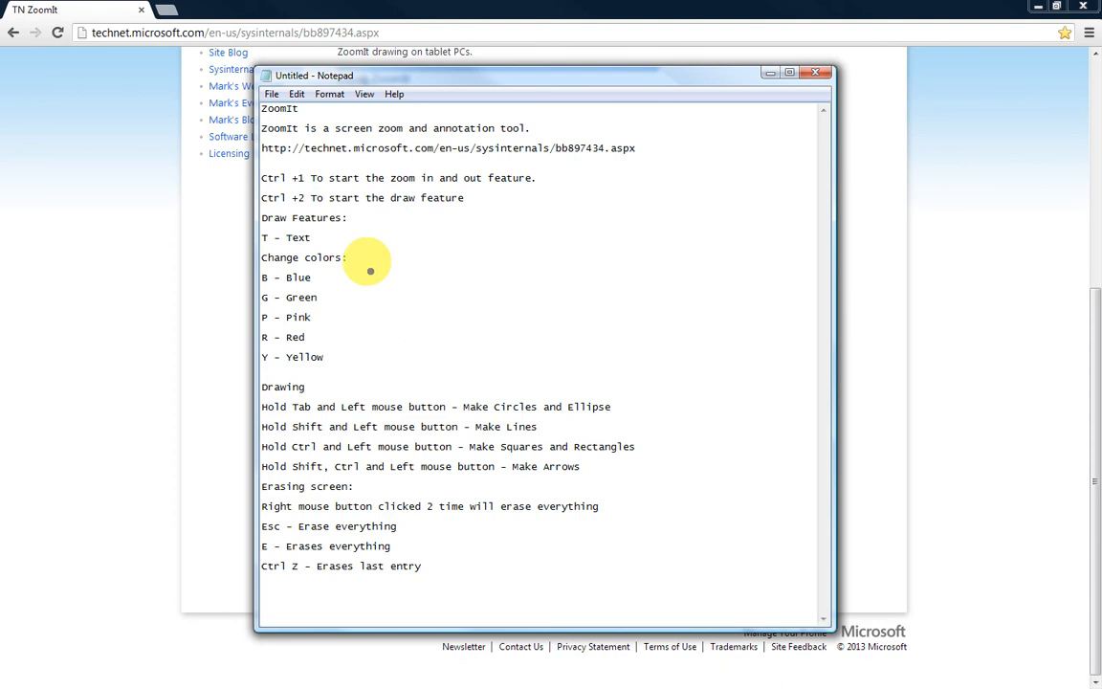
# Draw a thick blue freehand loop around the "Change colors:" heading, then erase it by leaving drawing mode.
pyautogui.moveTo(365, 259)
pyautogui.mouseDown()
pyautogui.moveTo(285, 259)
pyautogui.moveTo(388, 269)
pyautogui.moveTo(323, 254)
pyautogui.mouseUp()
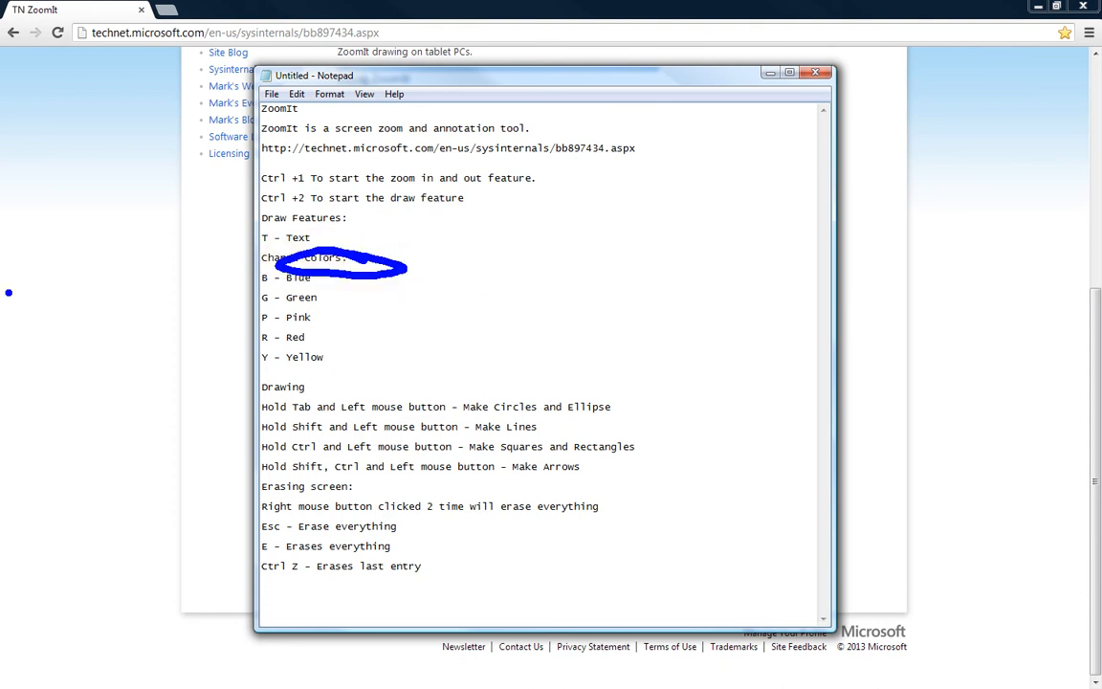
pyautogui.press('Escape')
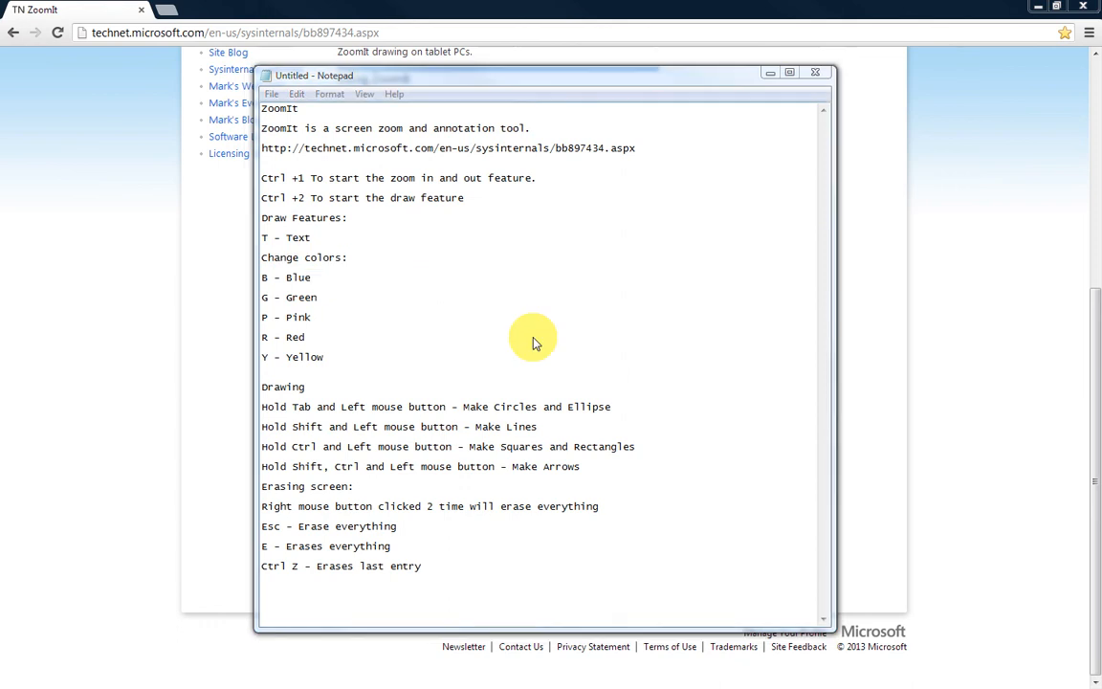